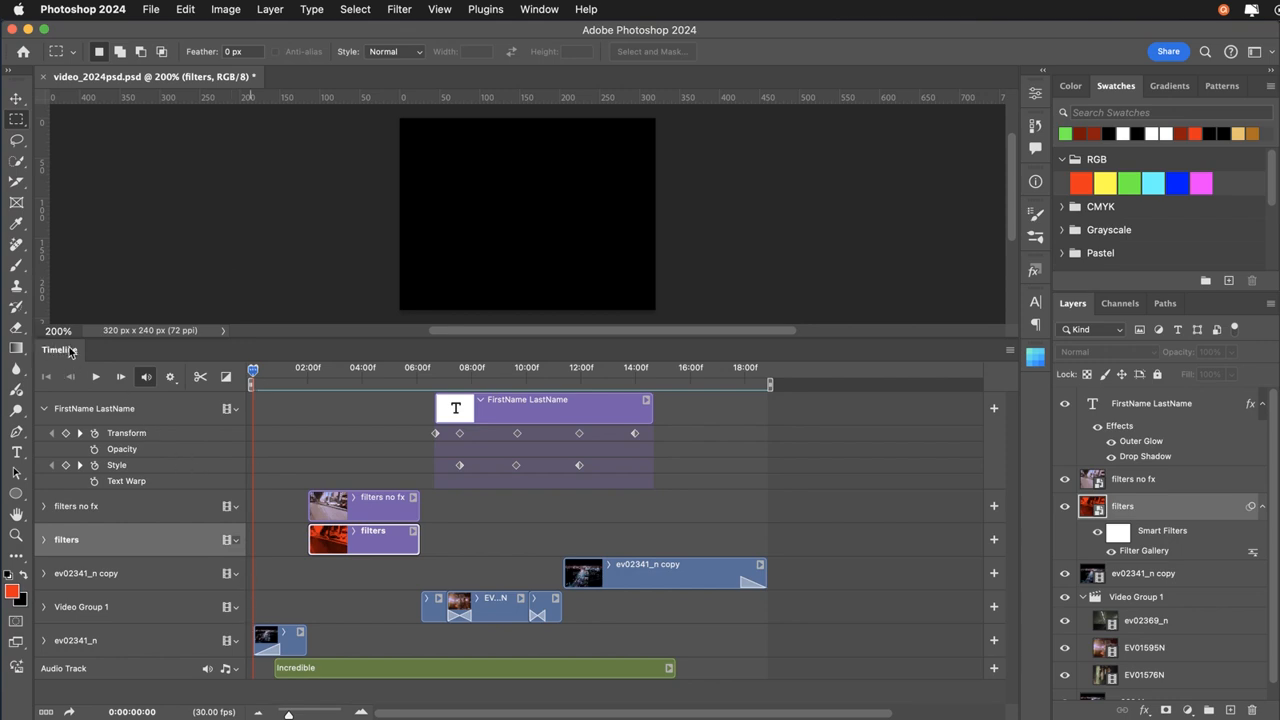
left_click(534, 13)
left_click(534, 13)
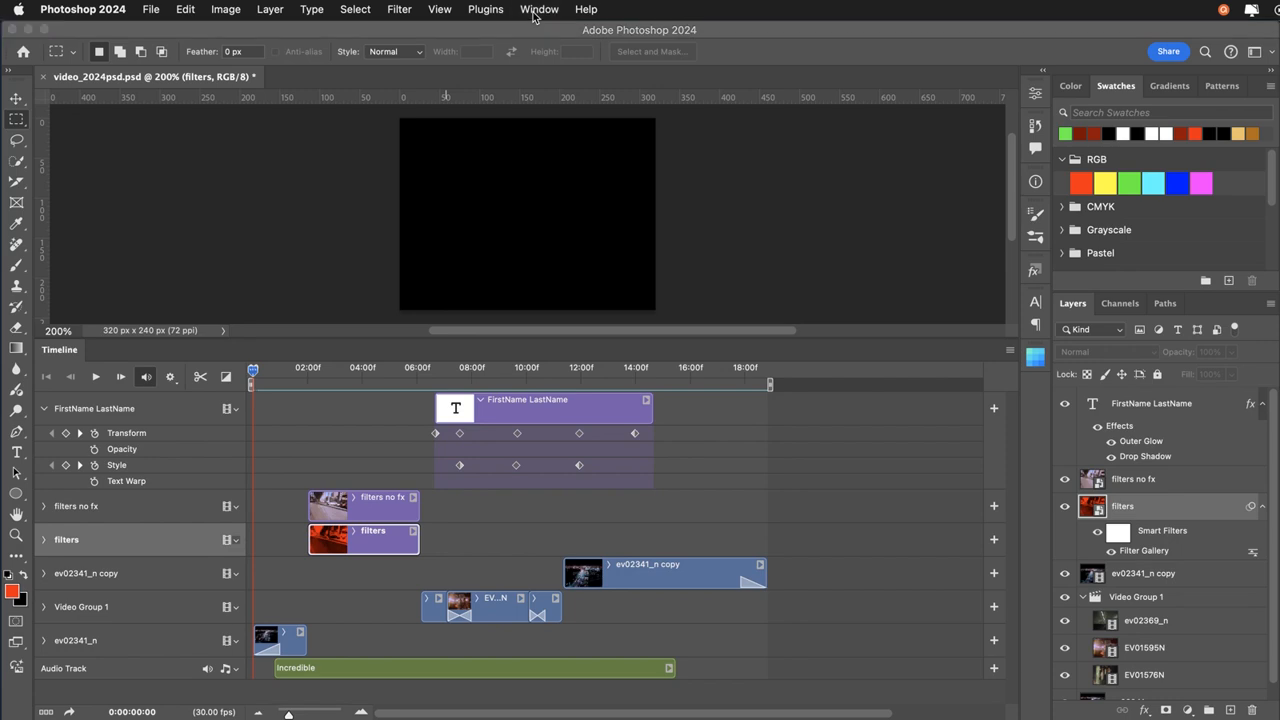
left_click(534, 13)
left_click(534, 13)
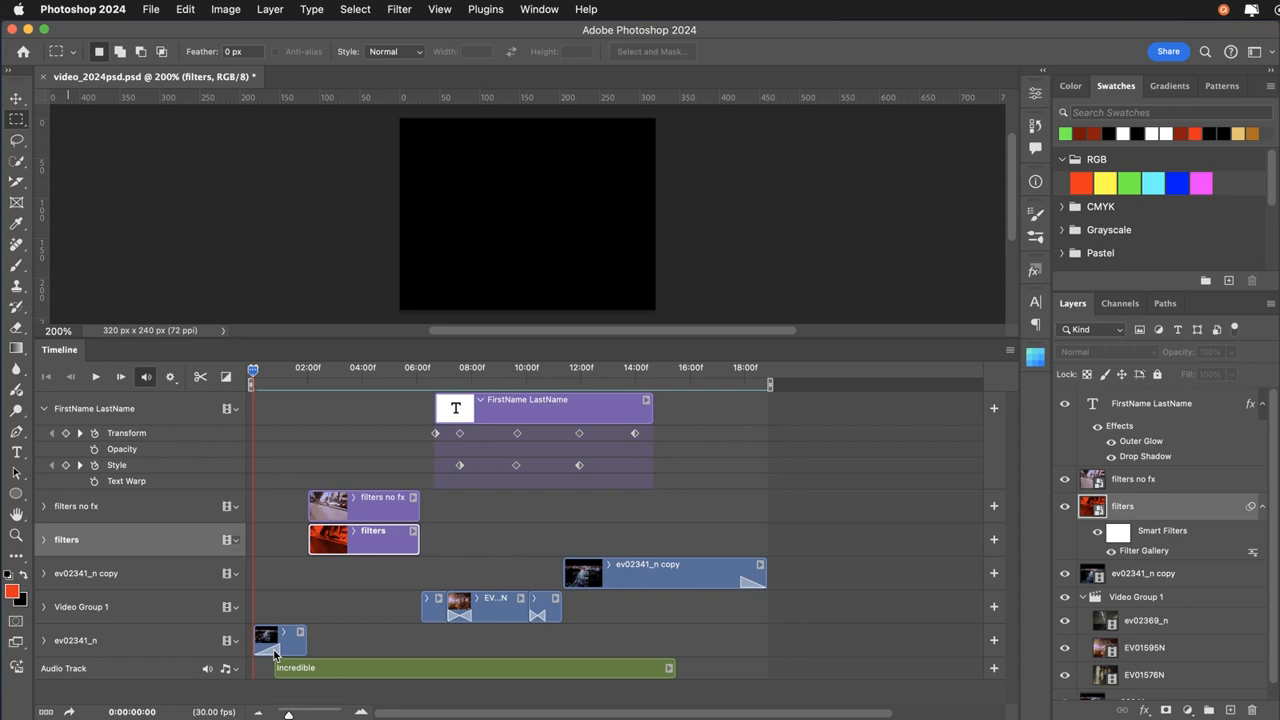
Play the whole video timeline and move the playhead to 0:00:02:00, where the filters clips start.
left_click(96, 377)
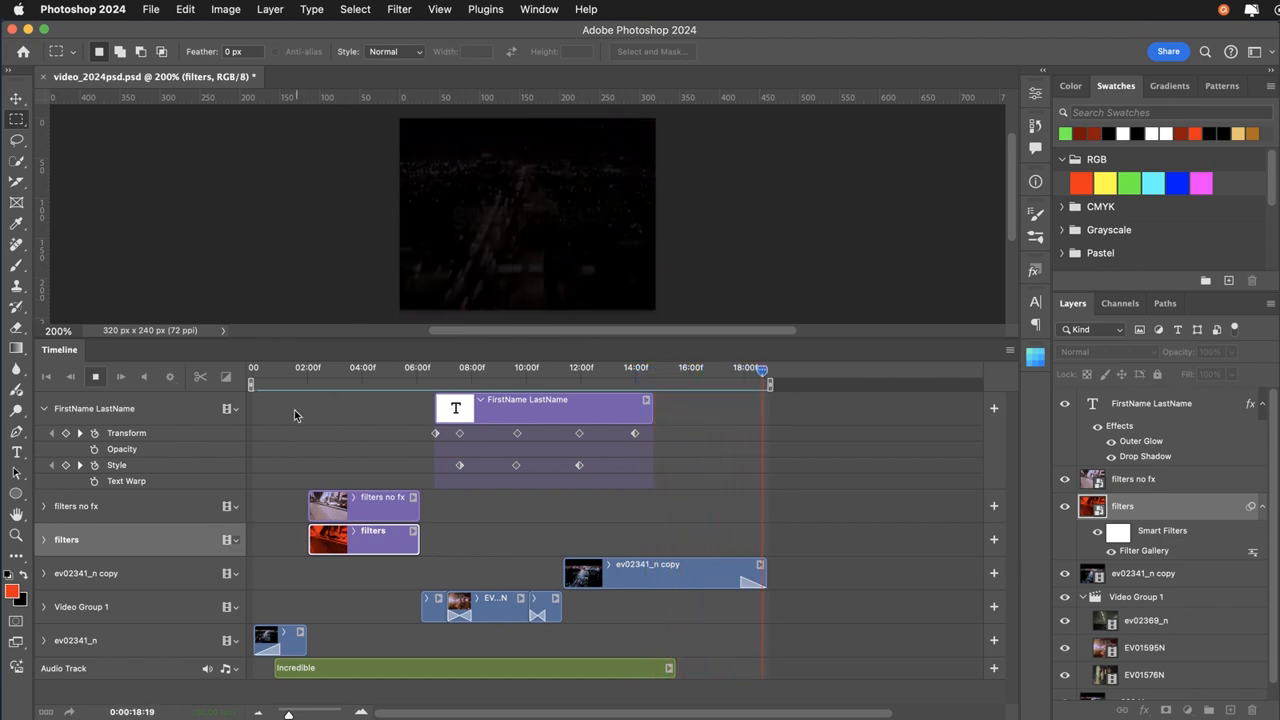
left_click(281, 377)
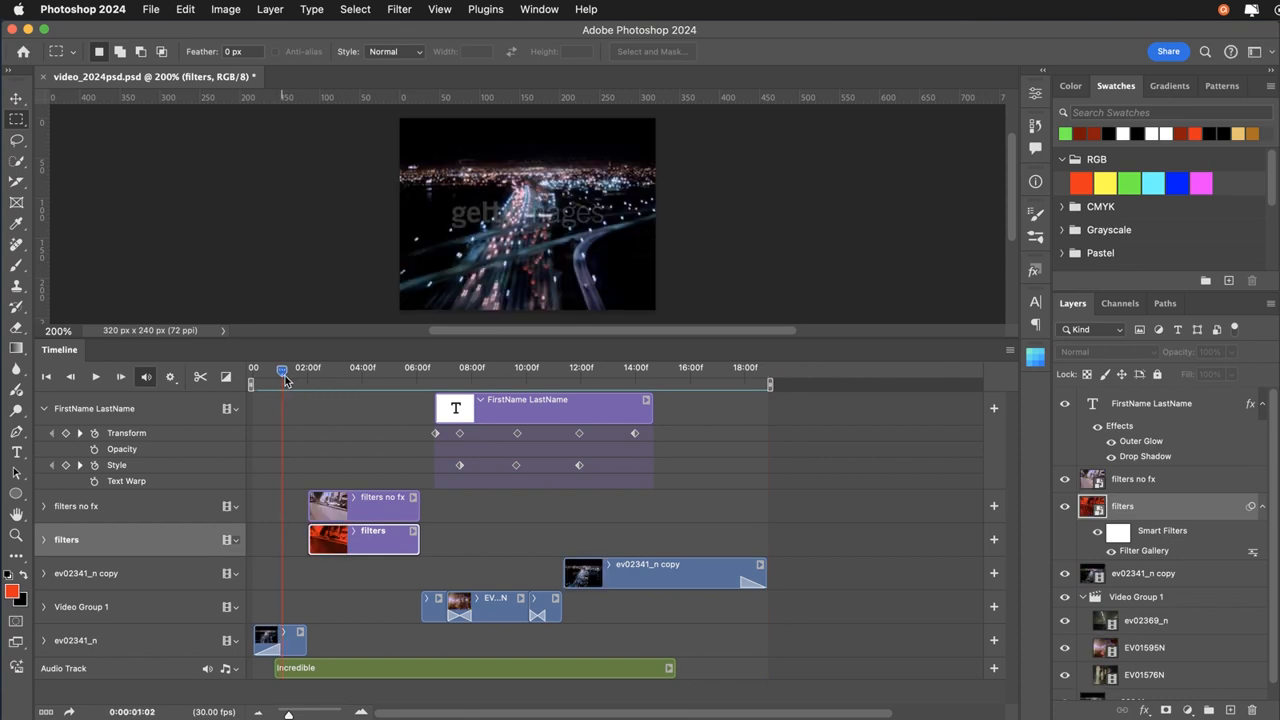
left_click_drag(283, 378, 308, 384)
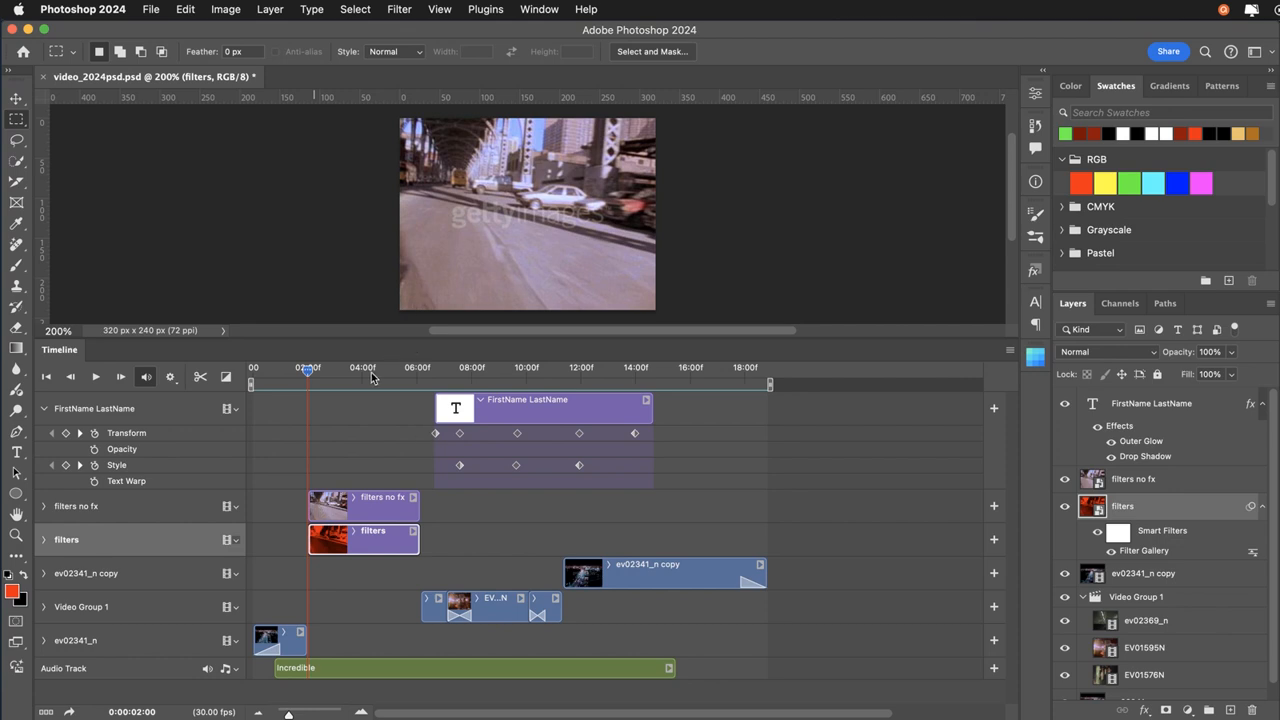
left_click(396, 10)
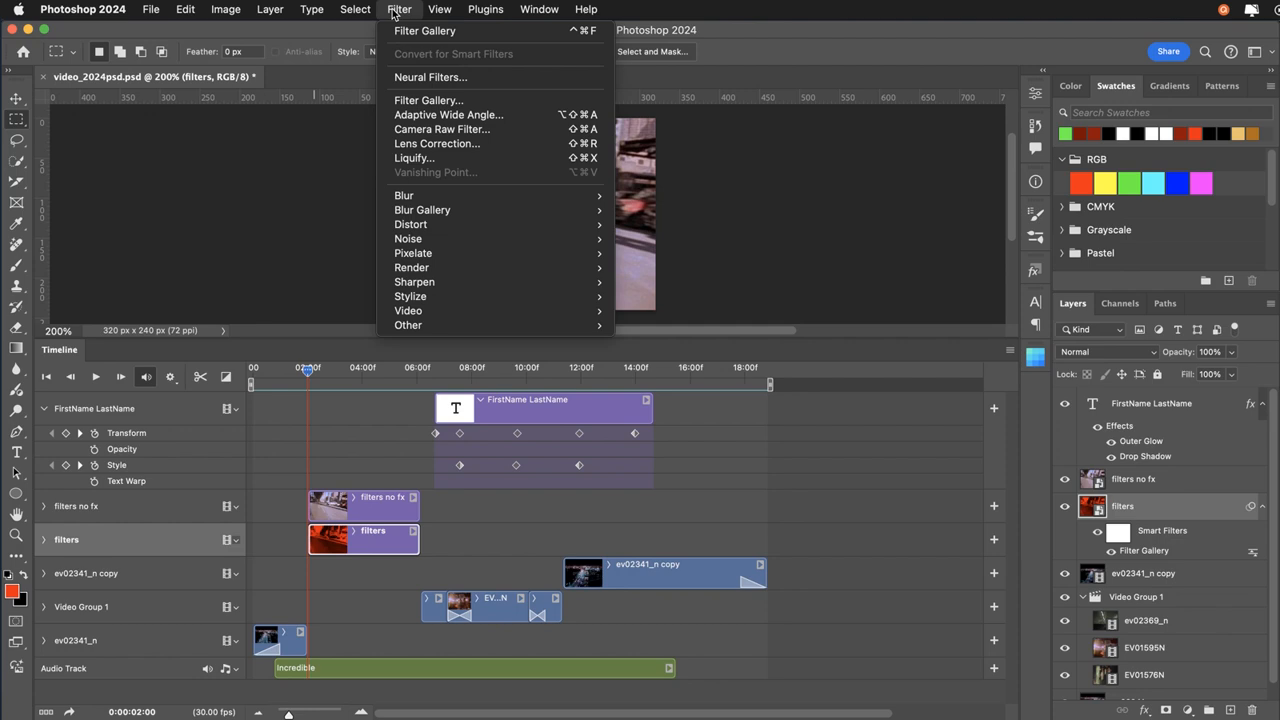
left_click(393, 13)
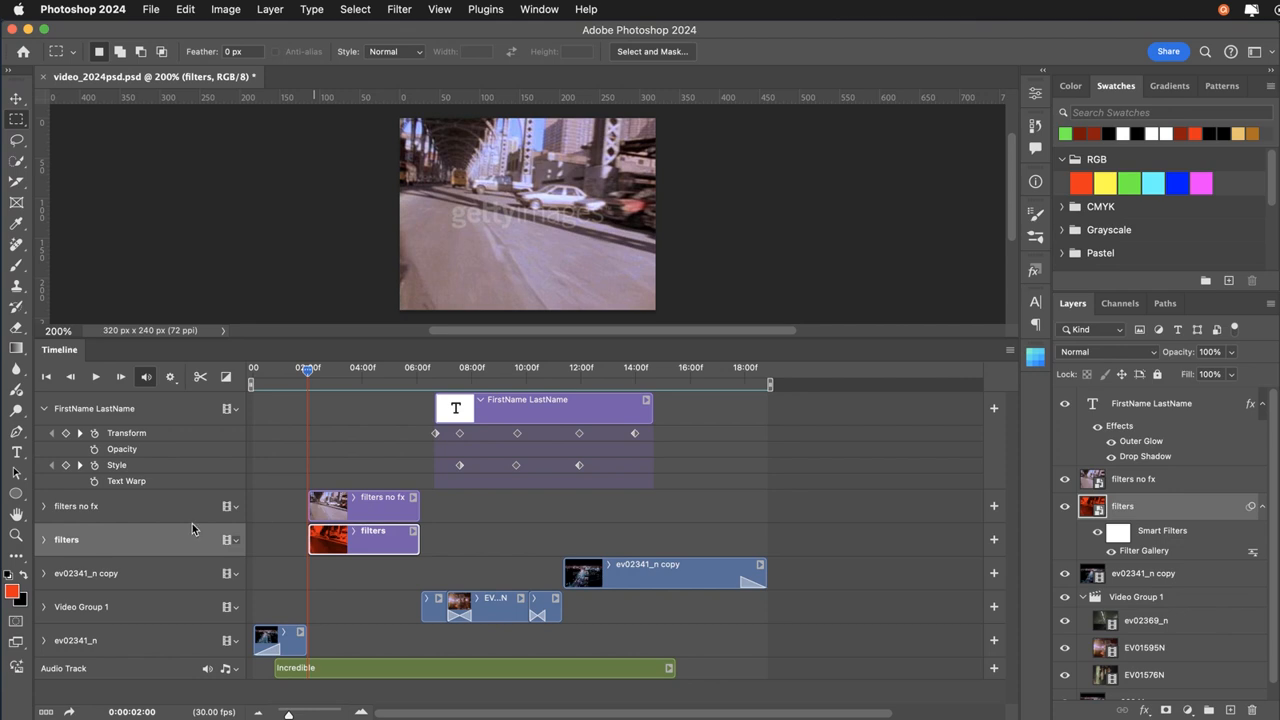
Expand the filters no fx track and compare the frames at its Opacity keyframes, 0:00:03:06 and 0:00:04:20.
left_click(43, 508)
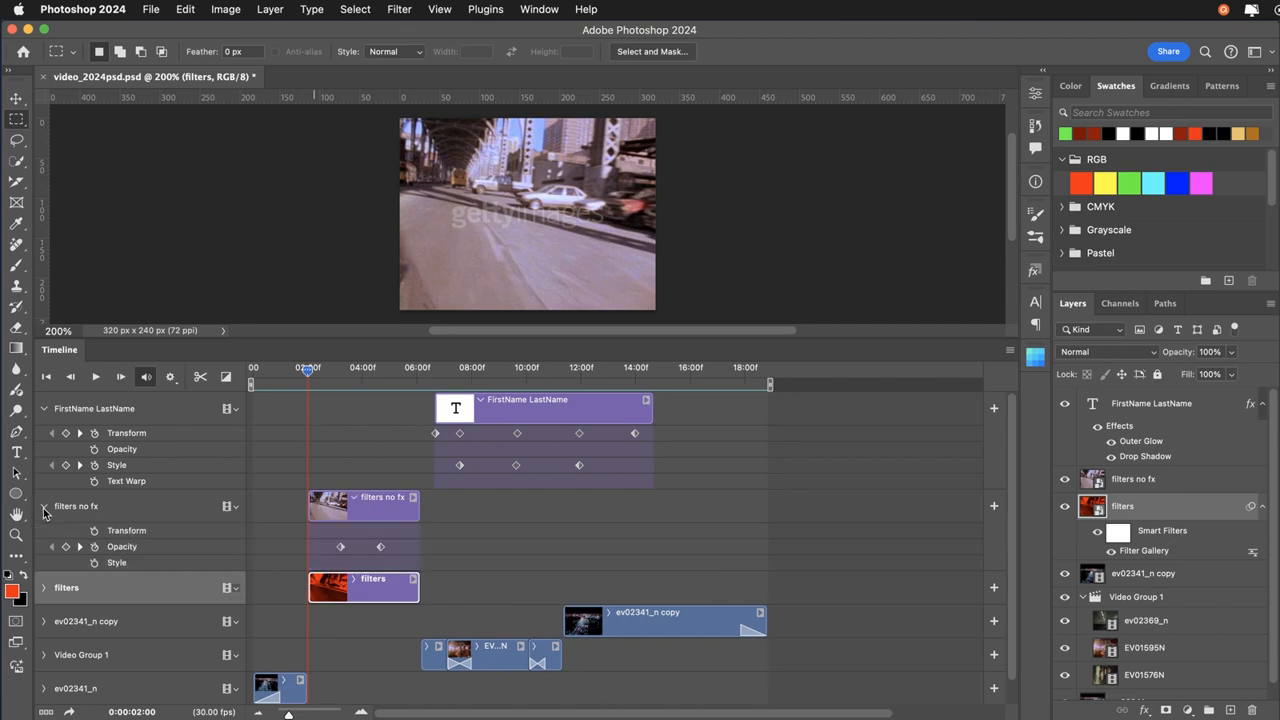
left_click(81, 548)
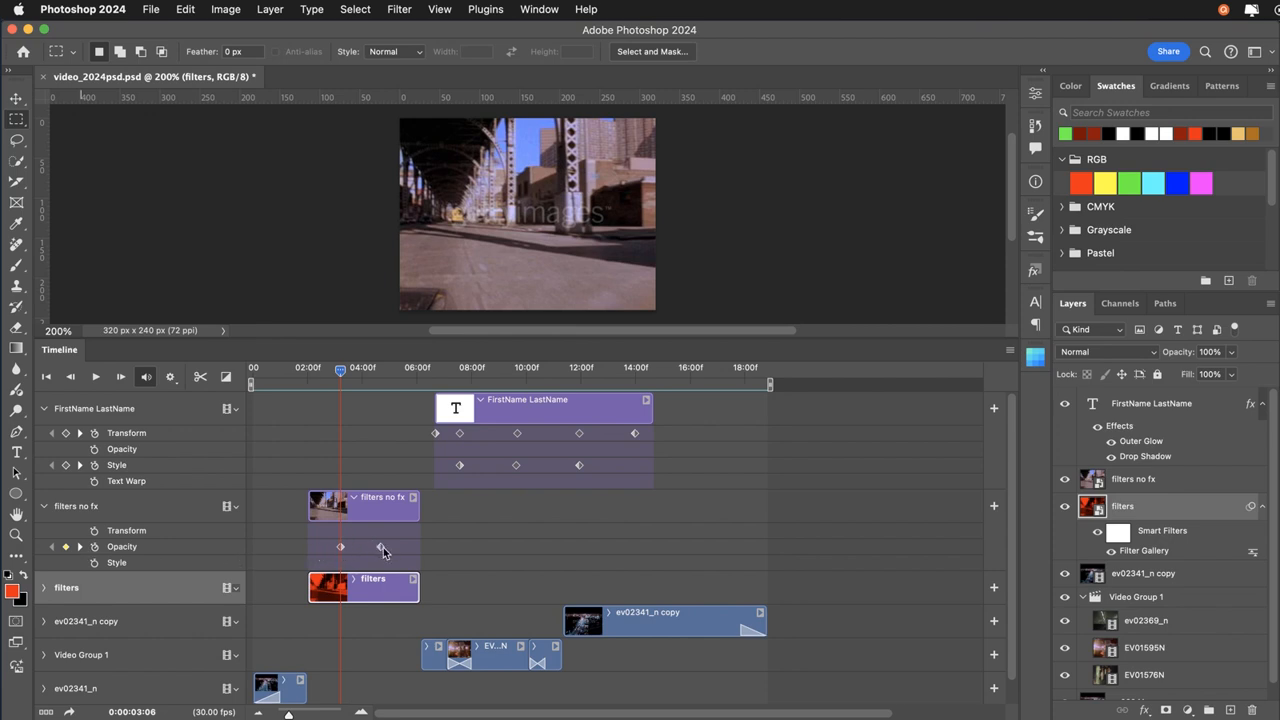
left_click(81, 548)
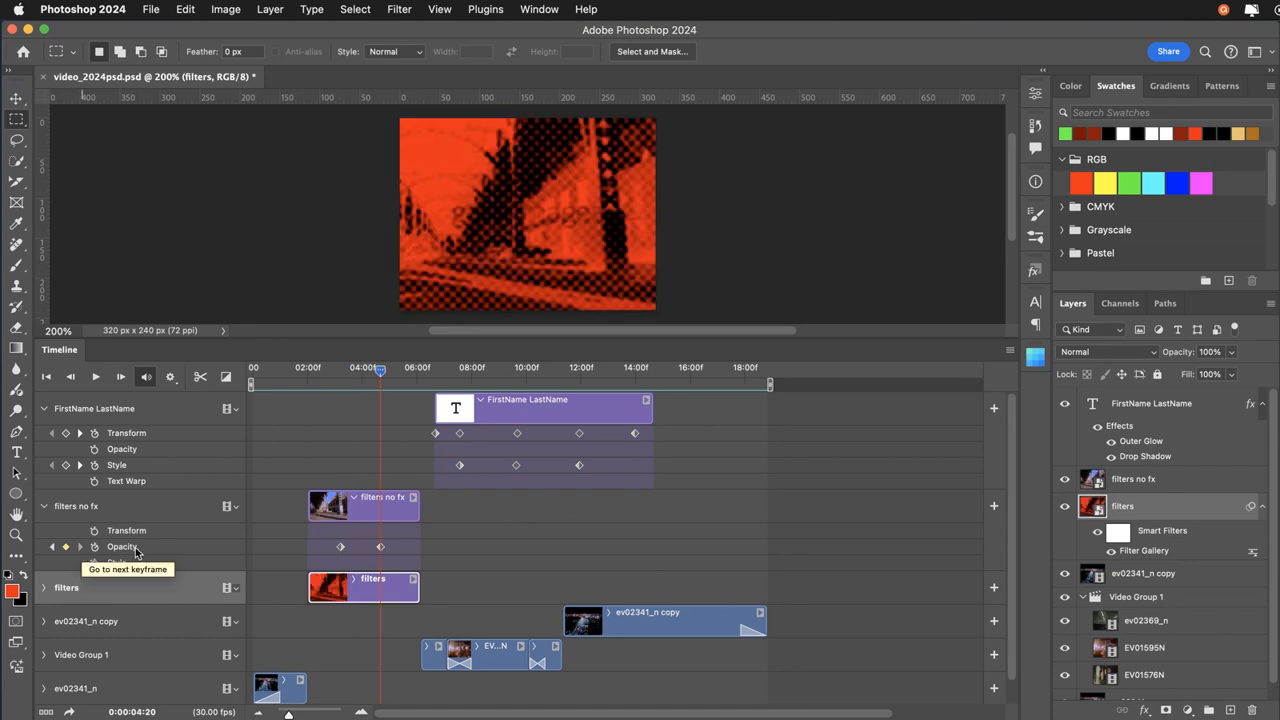
left_click(380, 547)
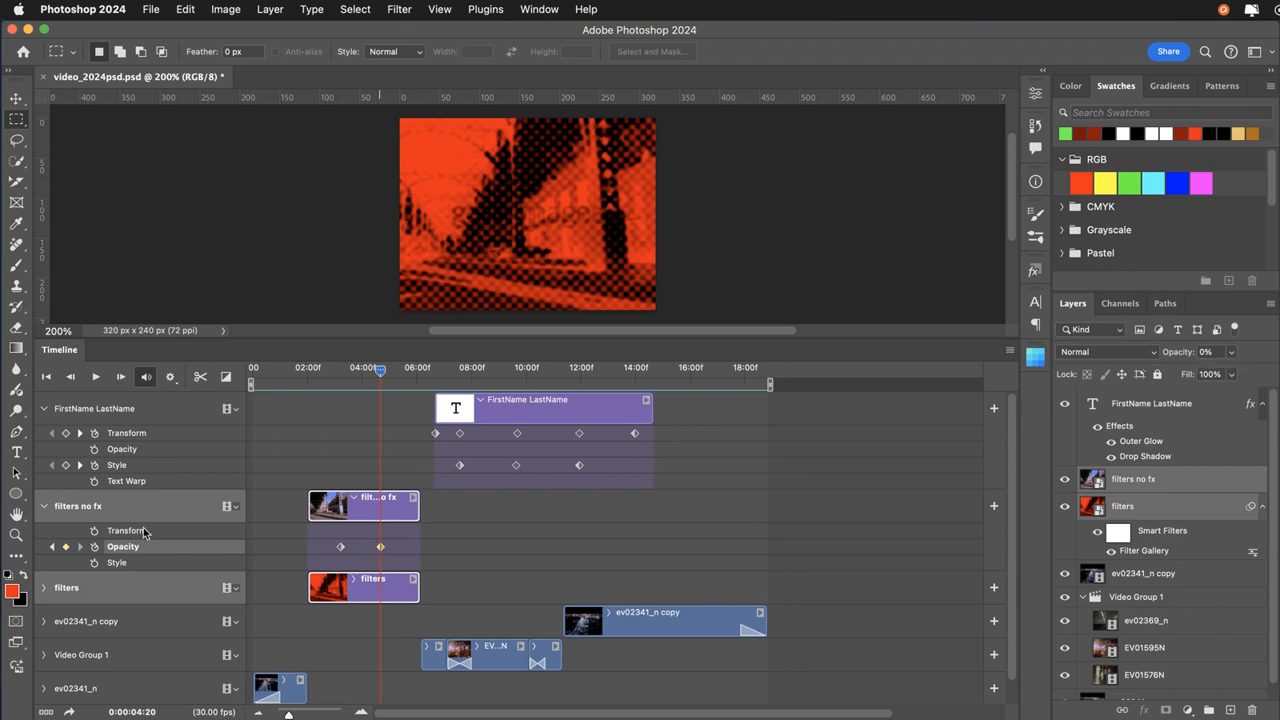
left_click(52, 547)
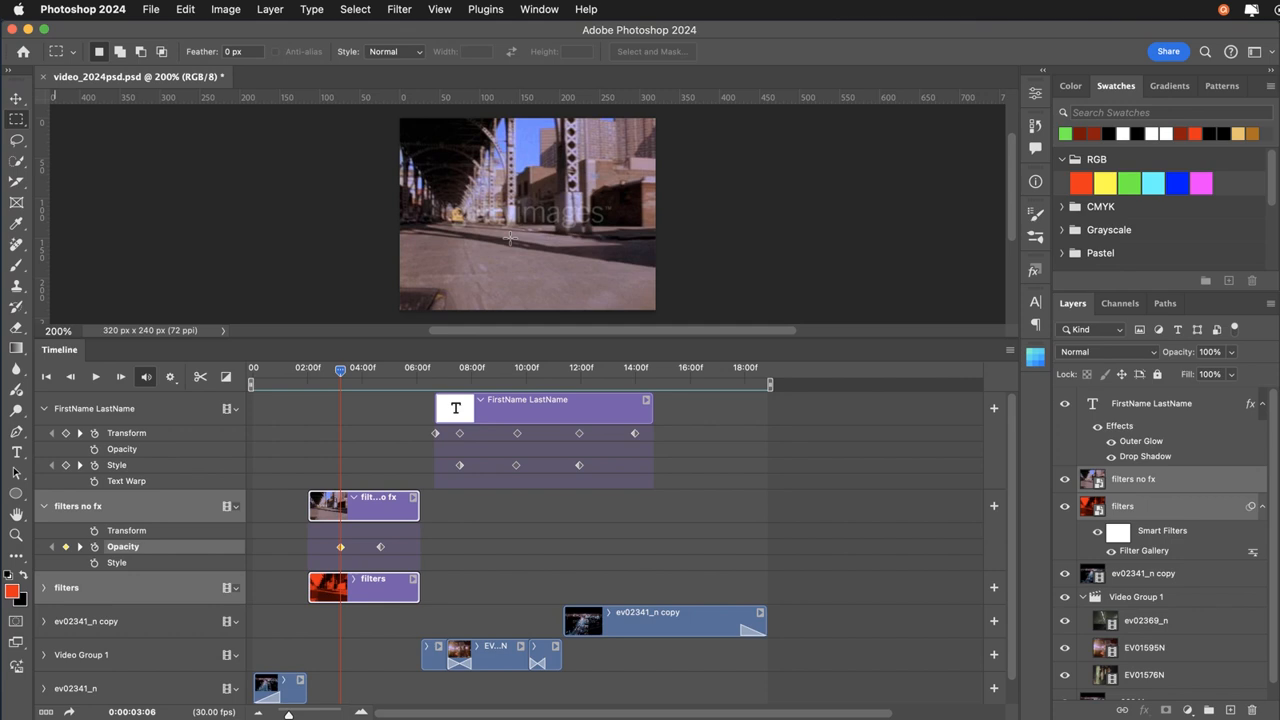
left_click(381, 370)
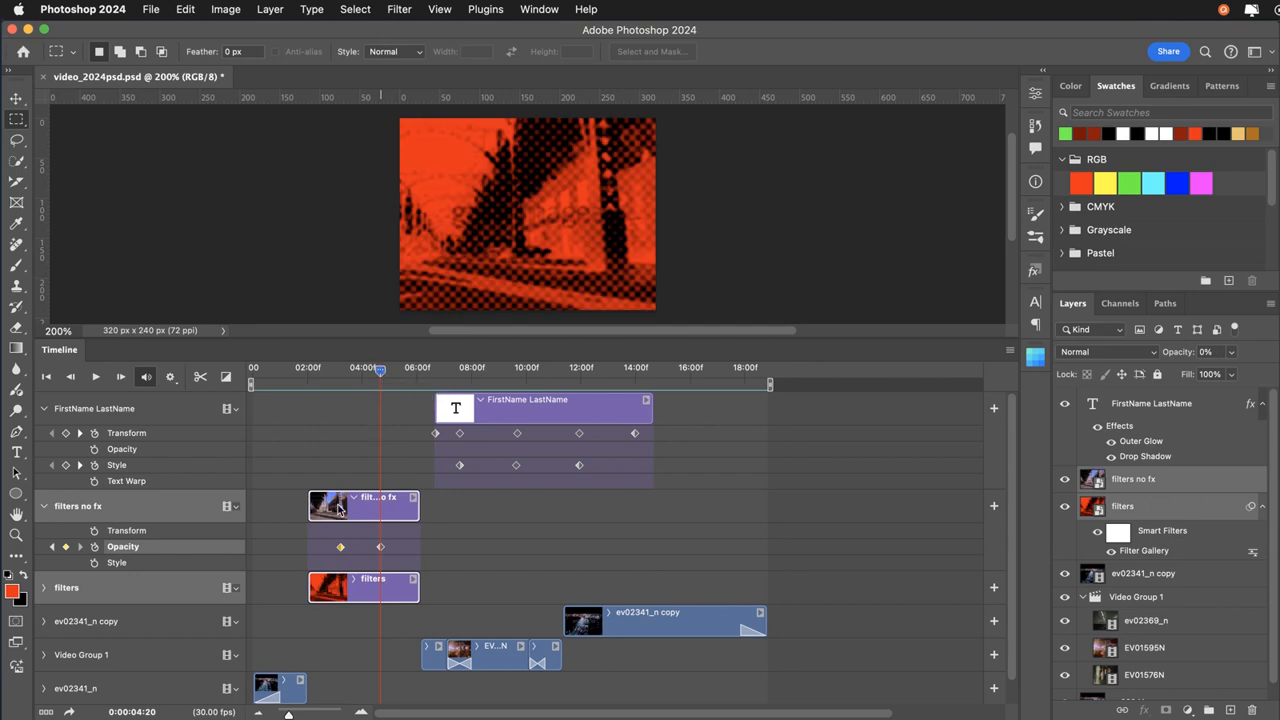
Collapse the filters no fx track and expand the ev02341_n copy track to examine its animatable properties.
left_click(44, 507)
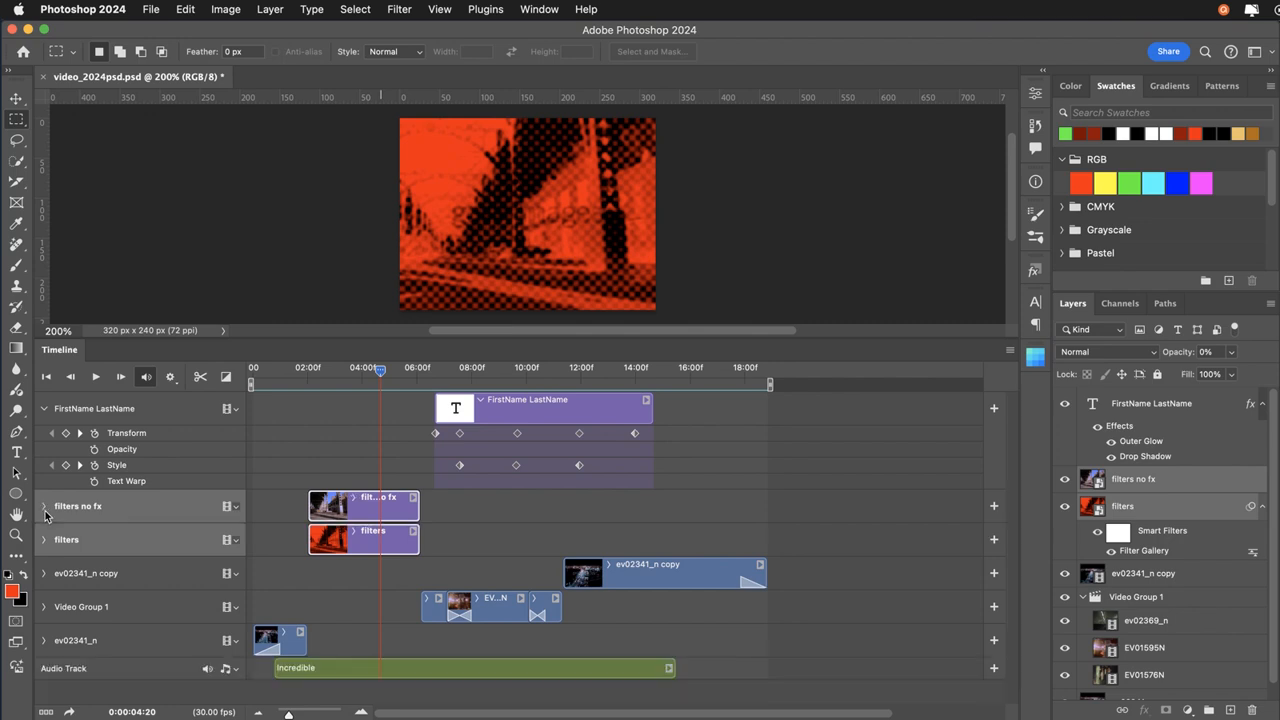
left_click(43, 573)
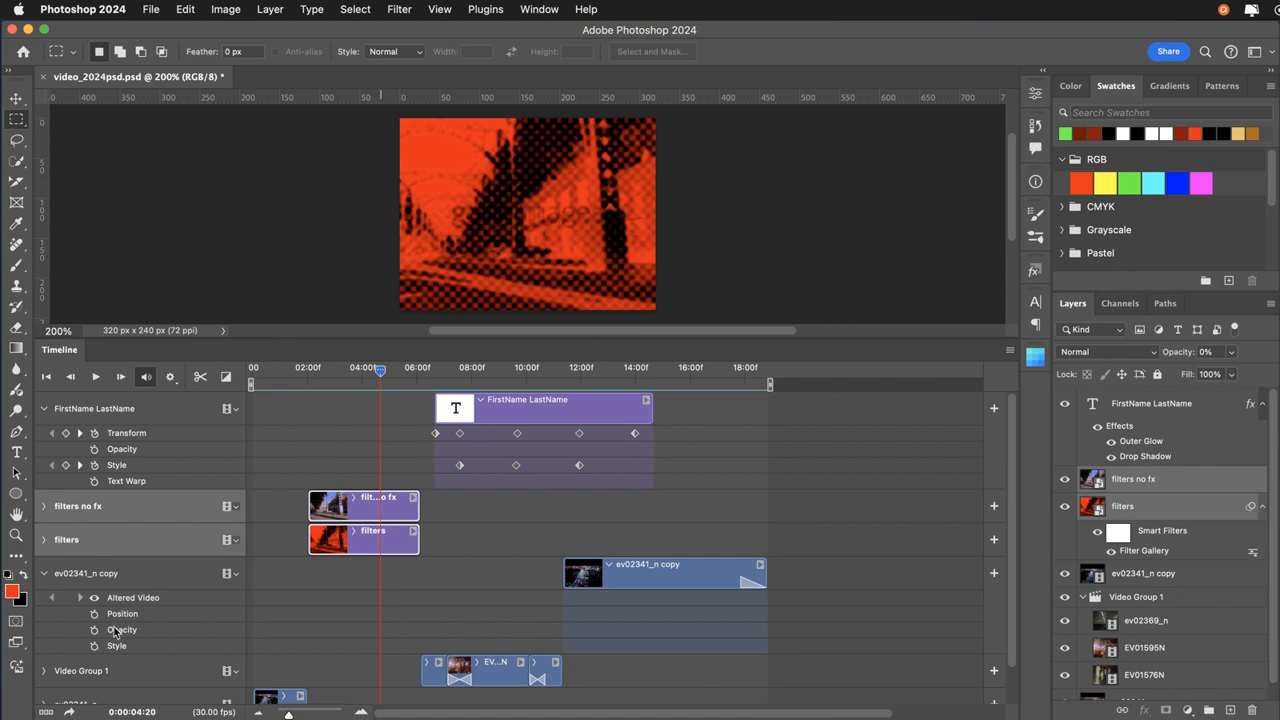
left_click(43, 575)
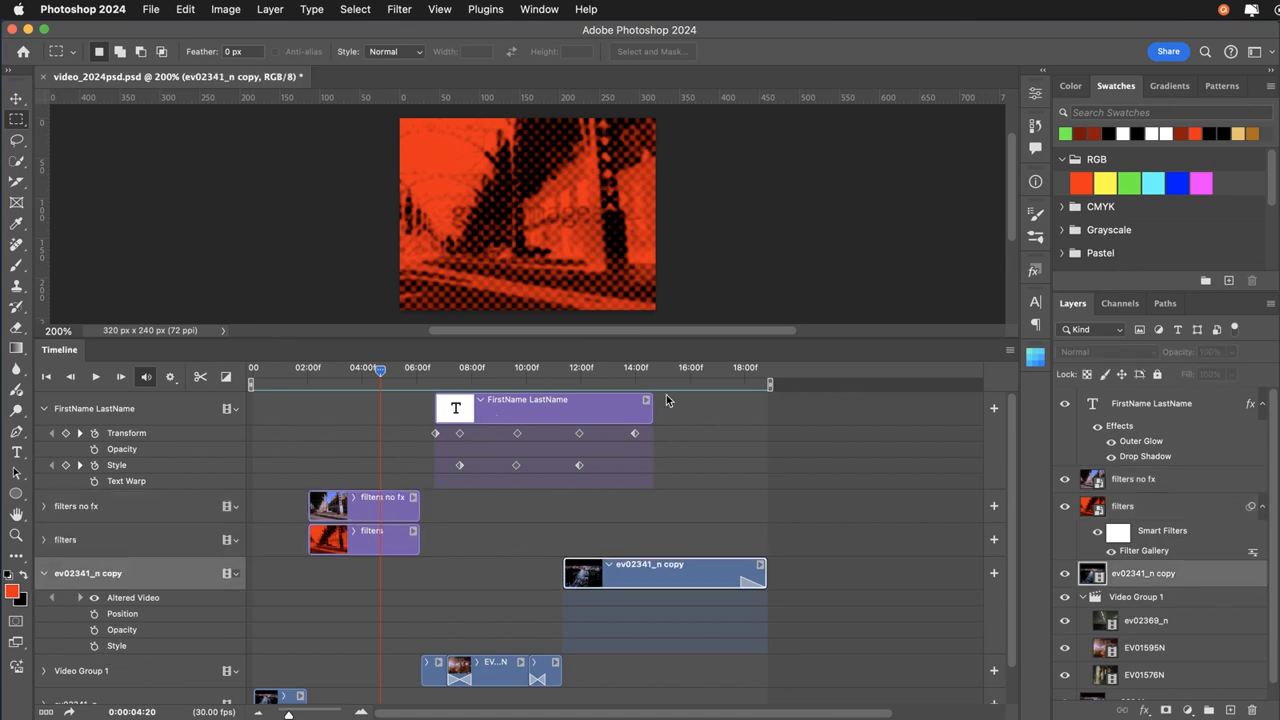
Select the FirstName LastName text layer and examine its Transform and Style animation keyframe by keyframe up to 0:00:14:00.
left_click(1125, 410)
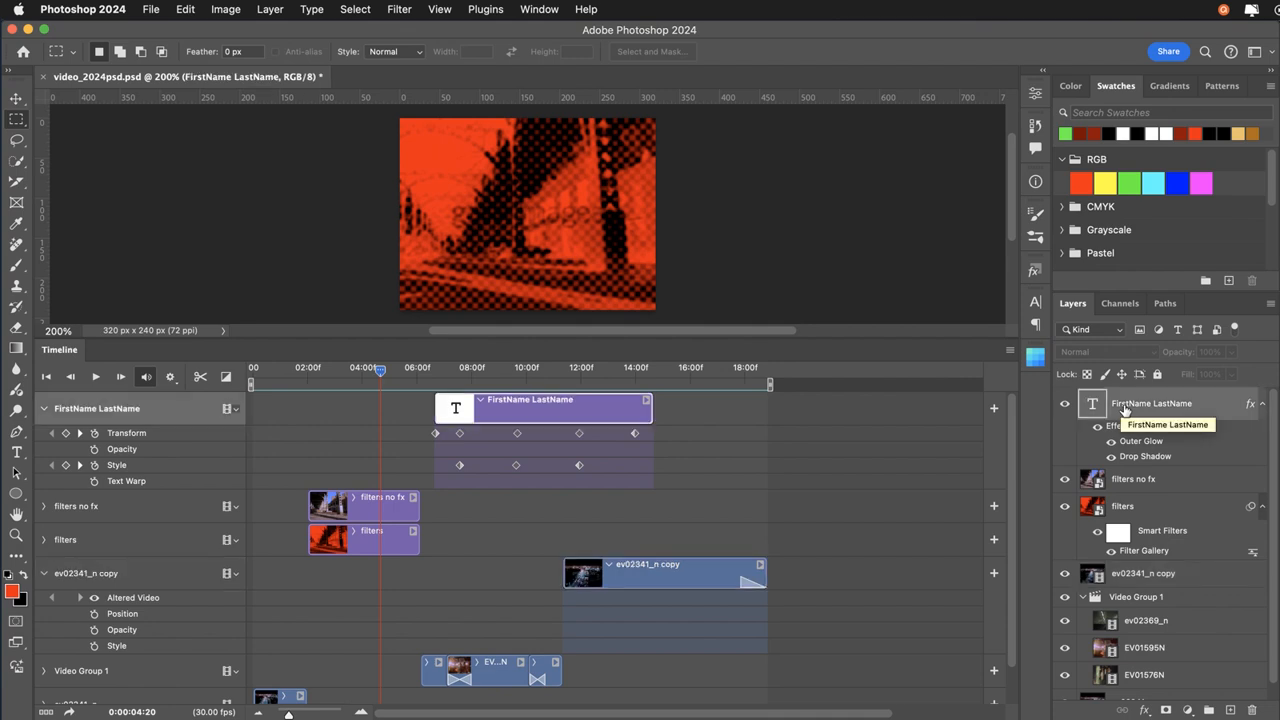
left_click(449, 372)
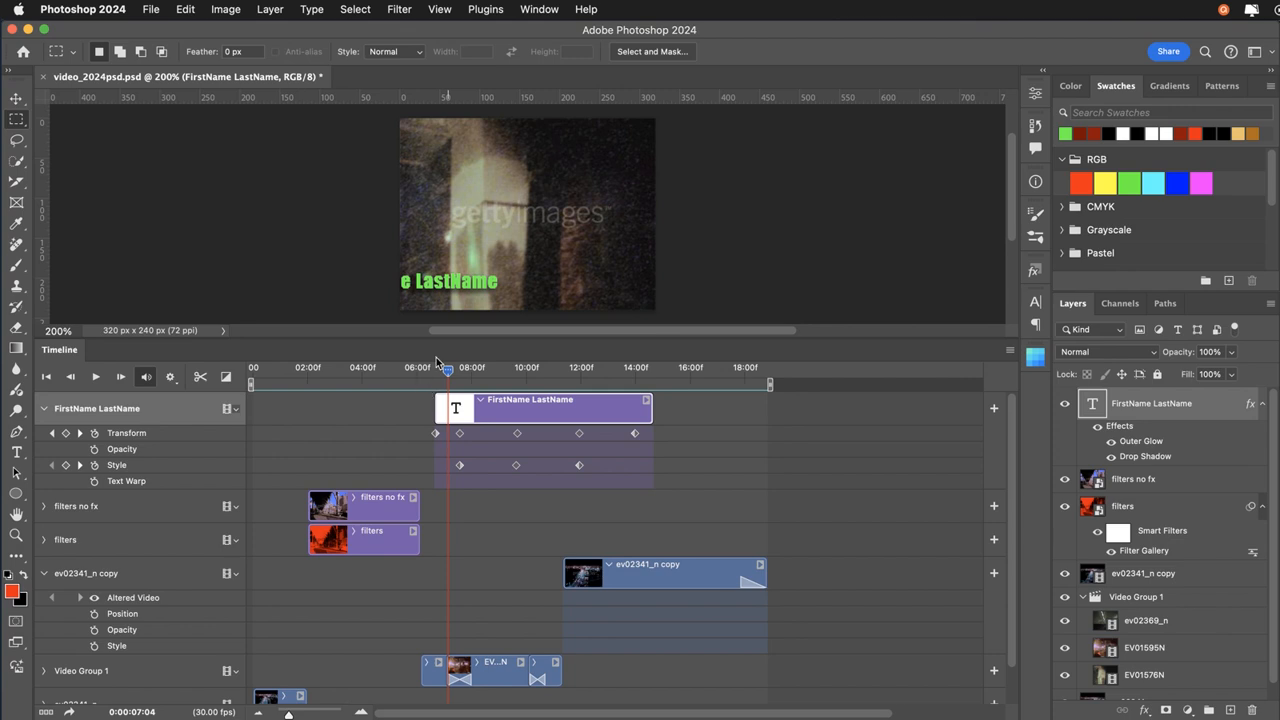
left_click(442, 372)
left_click_drag(443, 372, 460, 372)
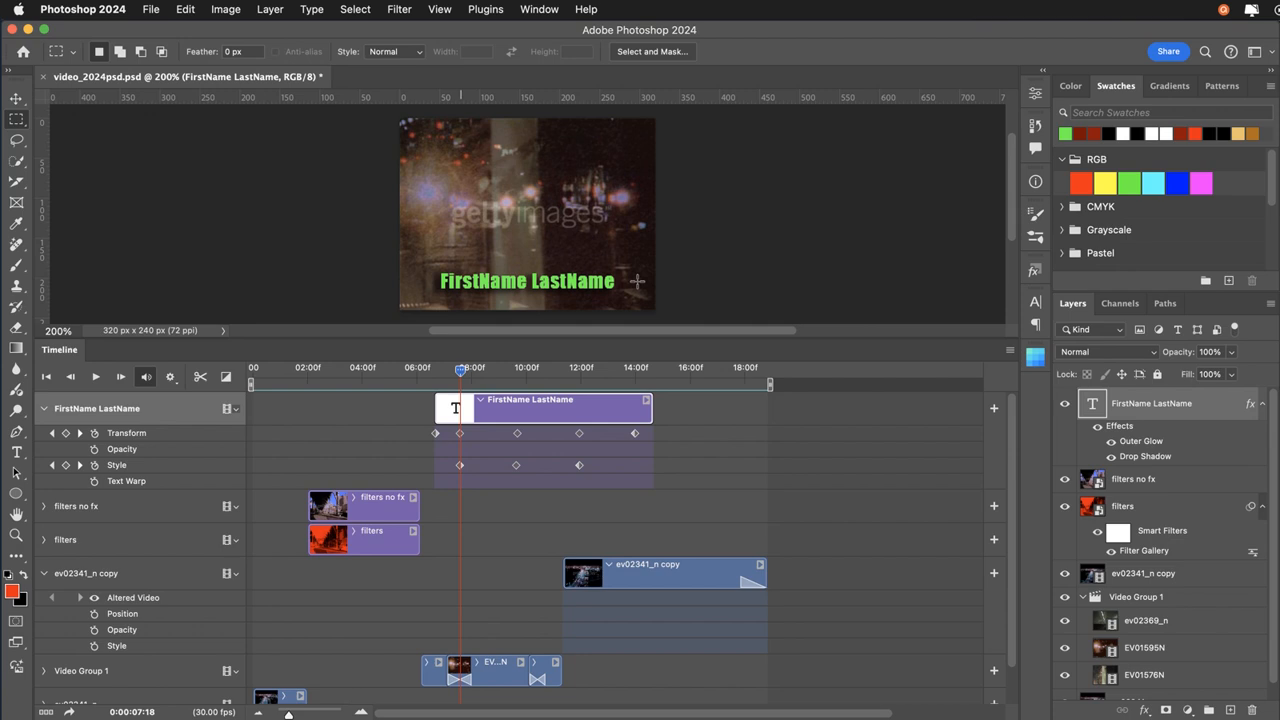
left_click(80, 438)
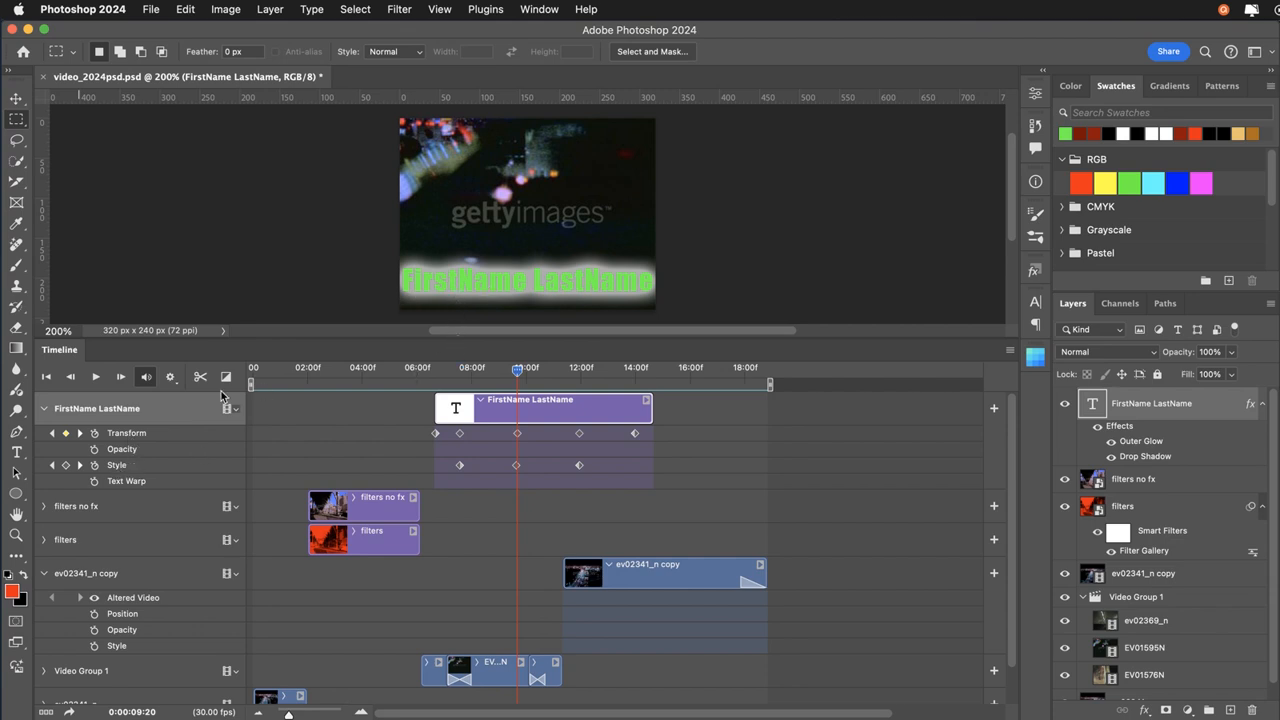
left_click(53, 434)
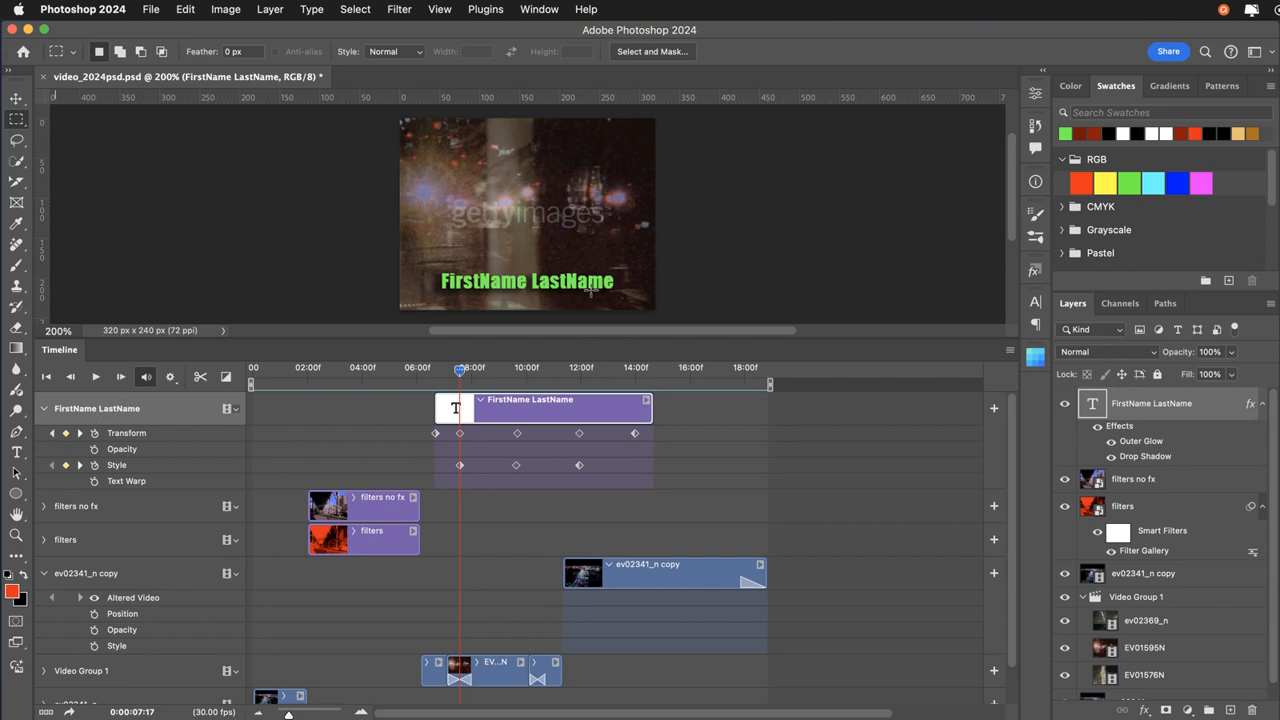
left_click(81, 434)
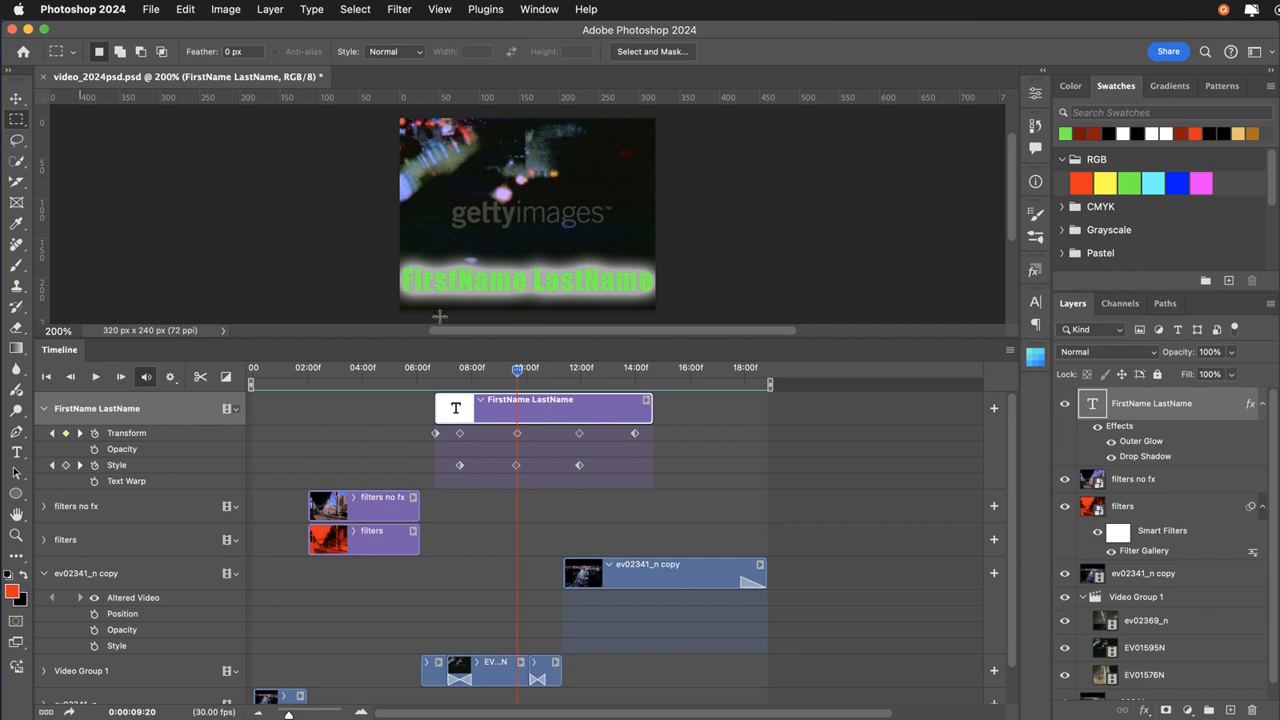
left_click(80, 434)
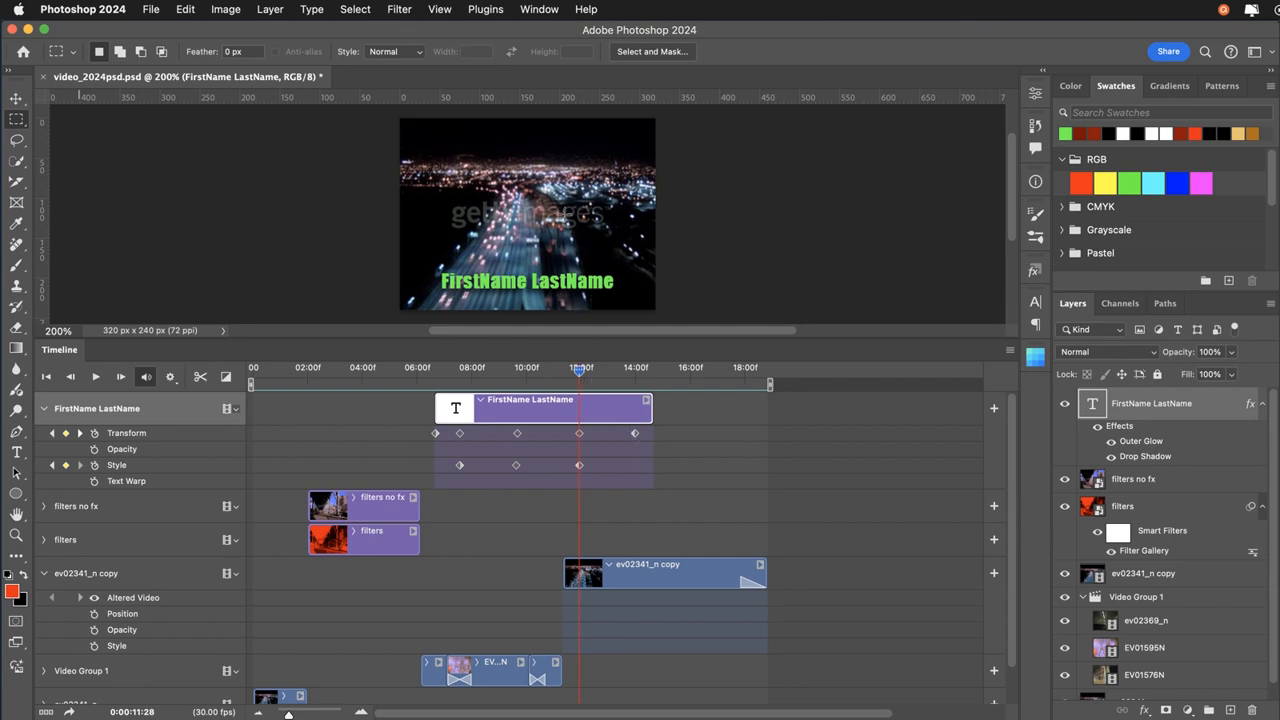
left_click_drag(579, 370, 638, 380)
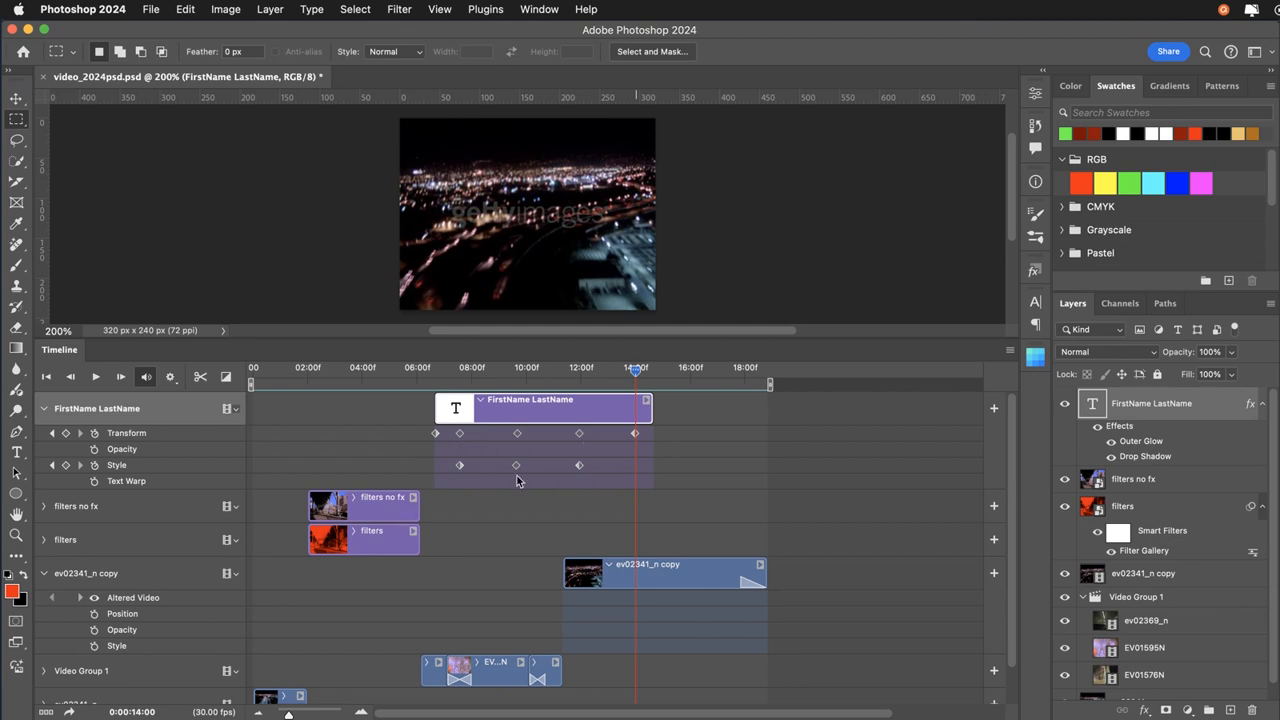
Collapse the FirstName LastName and ev02341_n copy timeline tracks and the Video Group 1 layer group.
left_click(43, 412)
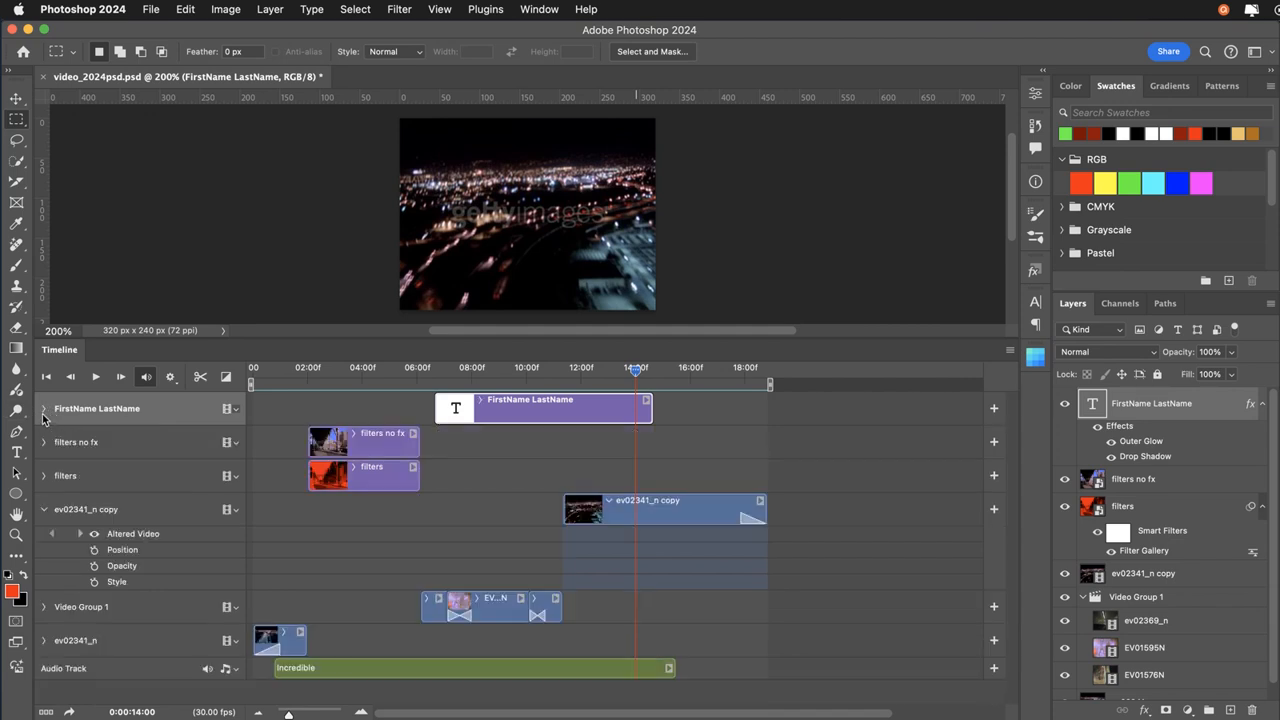
left_click(43, 411)
left_click(43, 411)
left_click(290, 645)
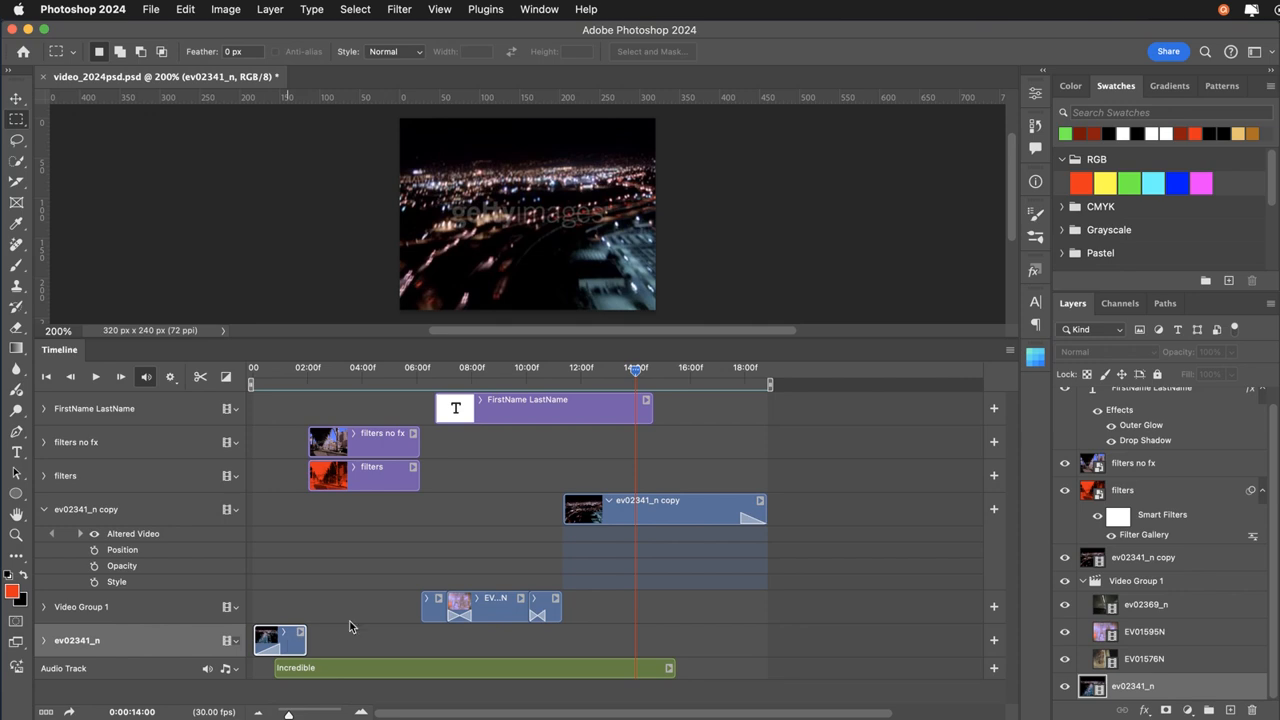
left_click(1082, 581)
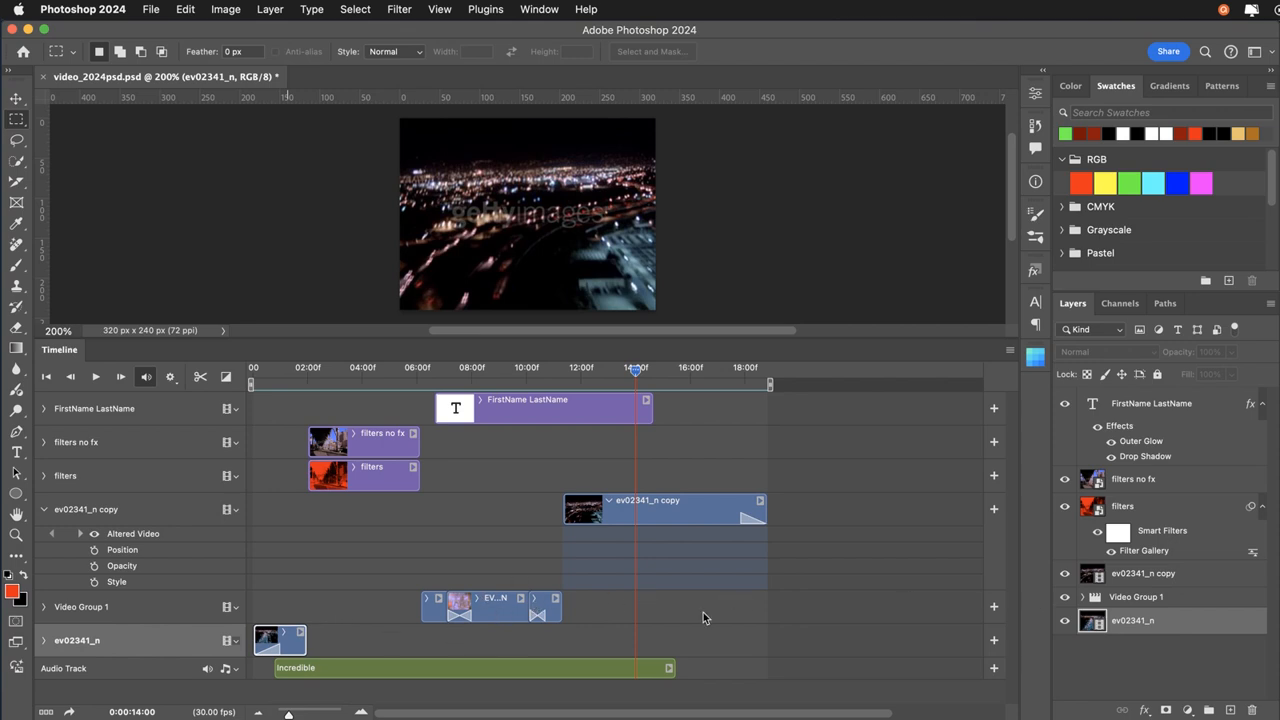
left_click(40, 511)
left_click(44, 511)
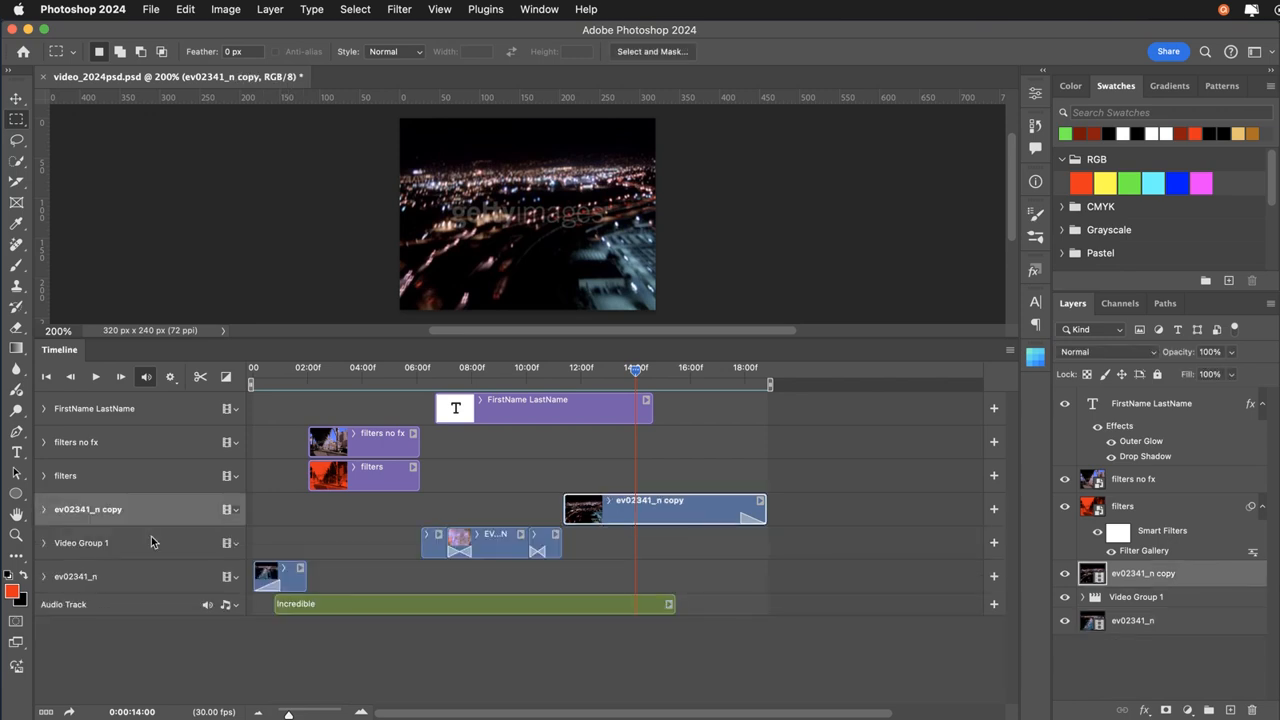
Match layers to timeline clips by selecting ev02341_n, ev02341_n copy, Video Group 1 and the group's ev02369_n and EV01595N clips in turn.
left_click(294, 586)
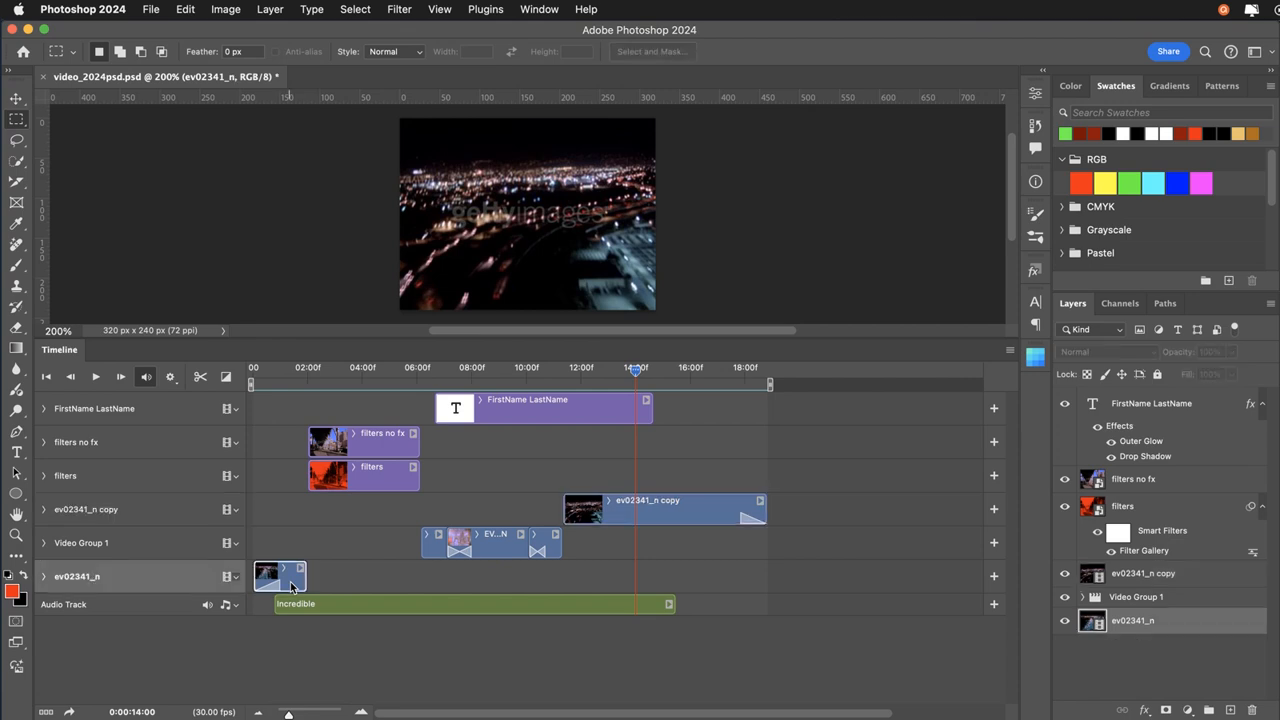
left_click(655, 513)
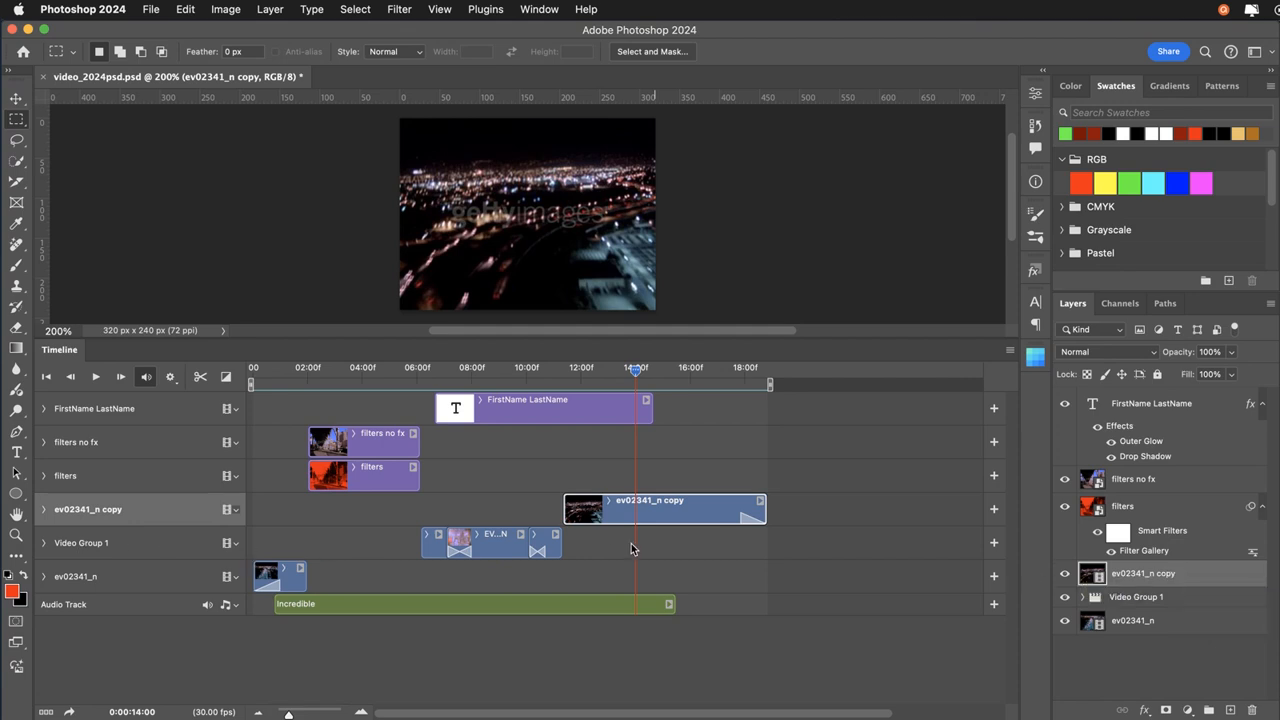
left_click(1142, 601)
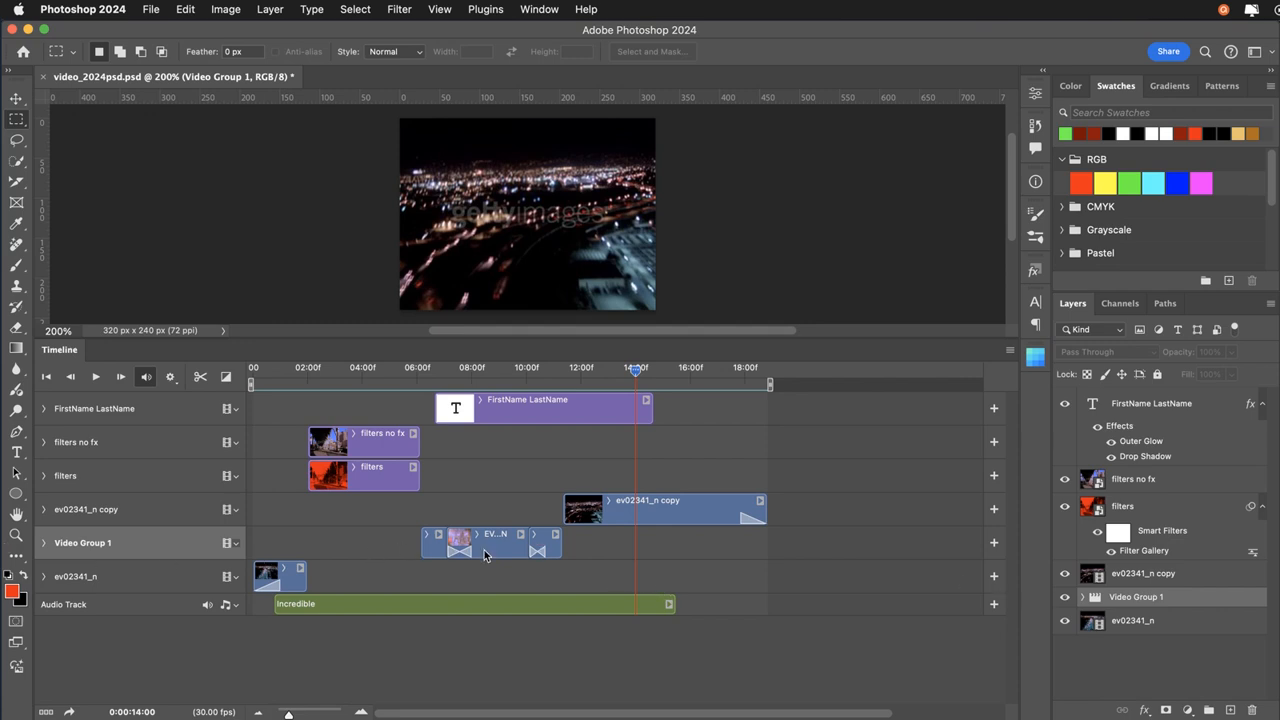
left_click(1084, 597)
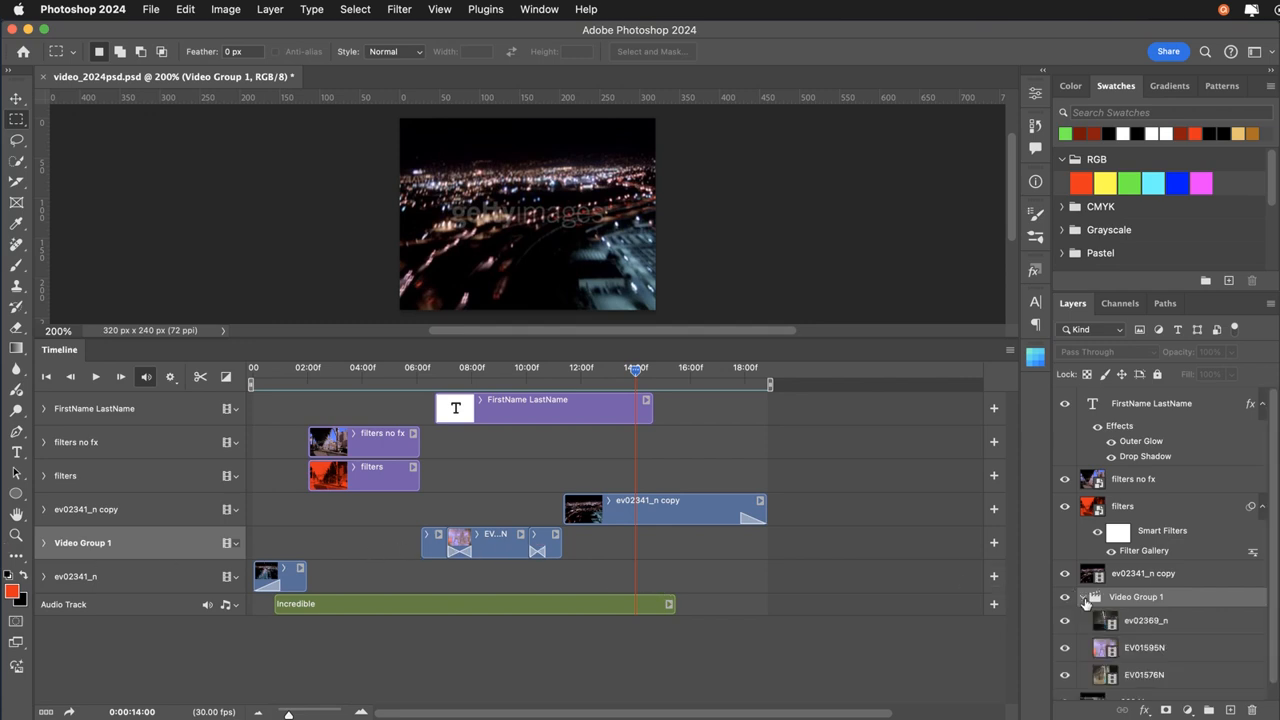
left_click(1105, 621)
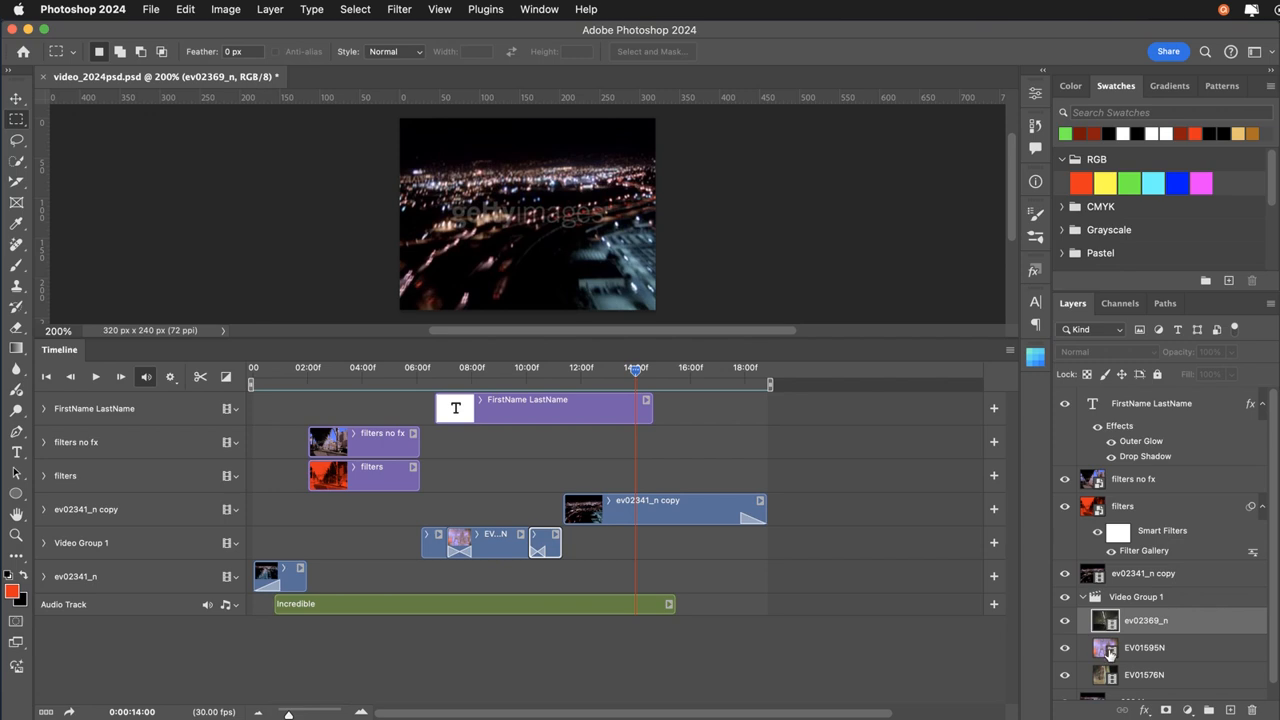
left_click(1110, 650)
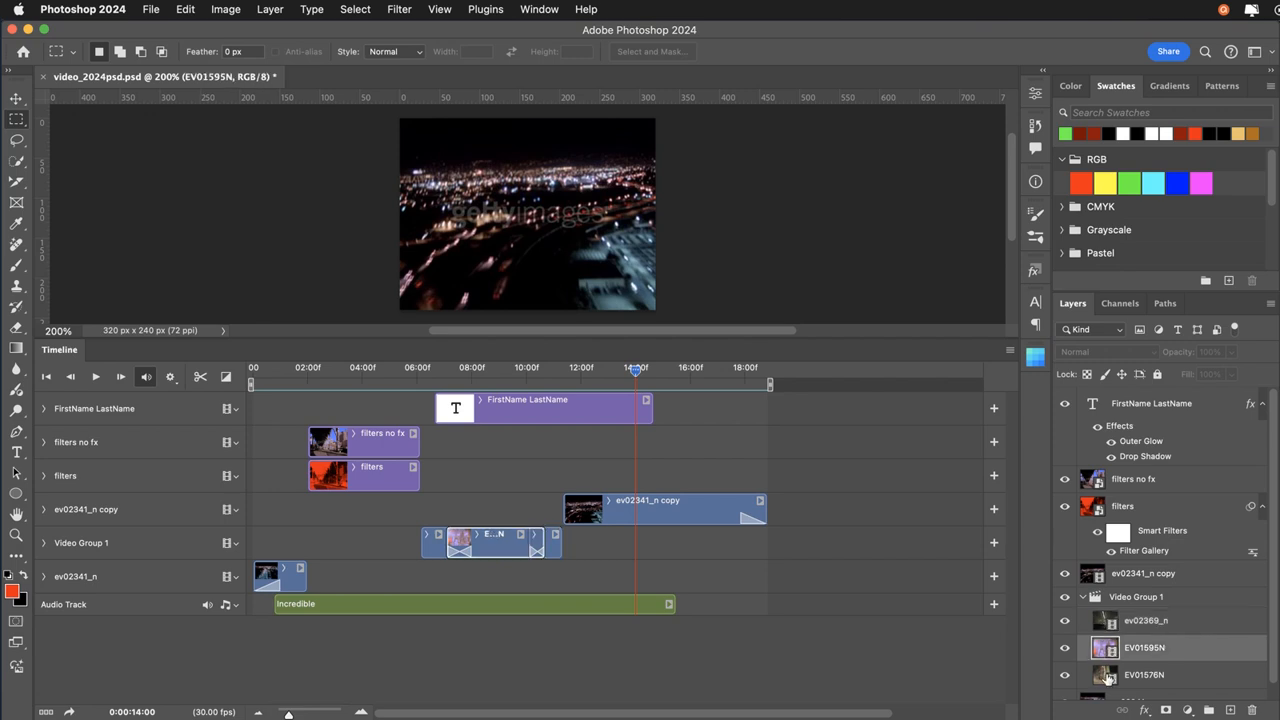
left_click(1082, 598)
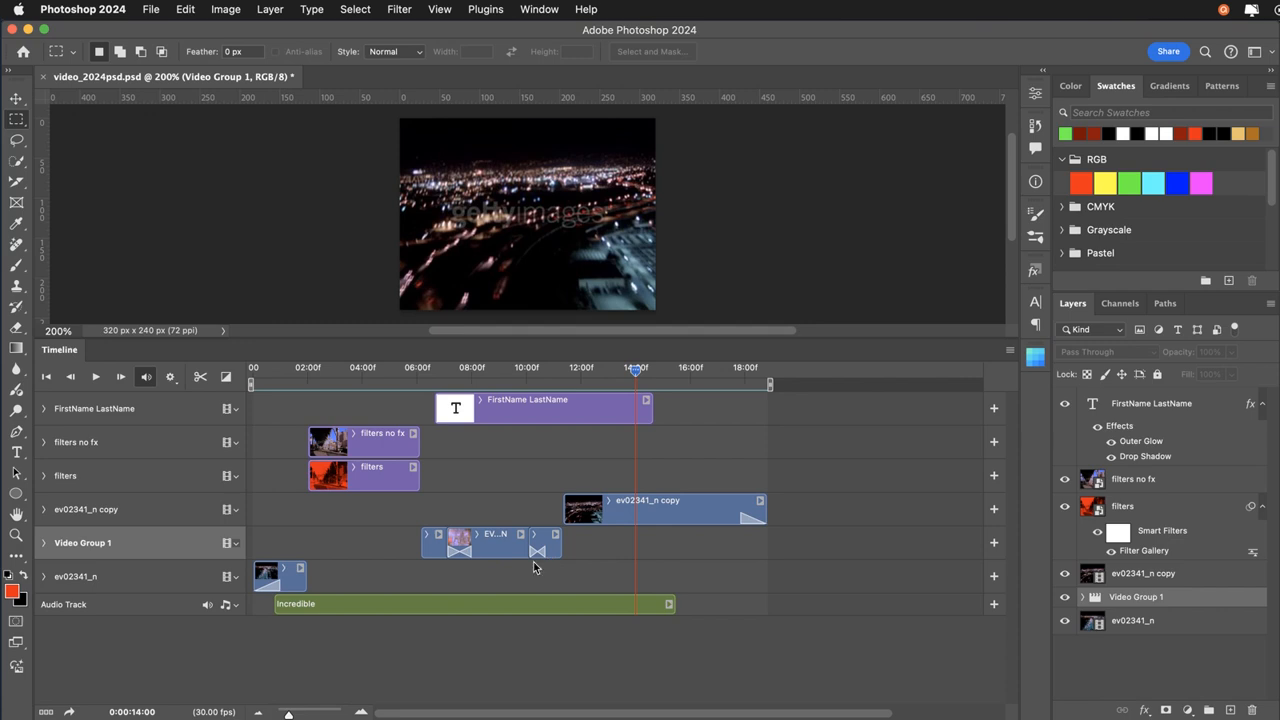
Examine the timeline transitions by selecting the fade on ev02341_n and both cross fades in Video Group 1.
left_click(274, 590)
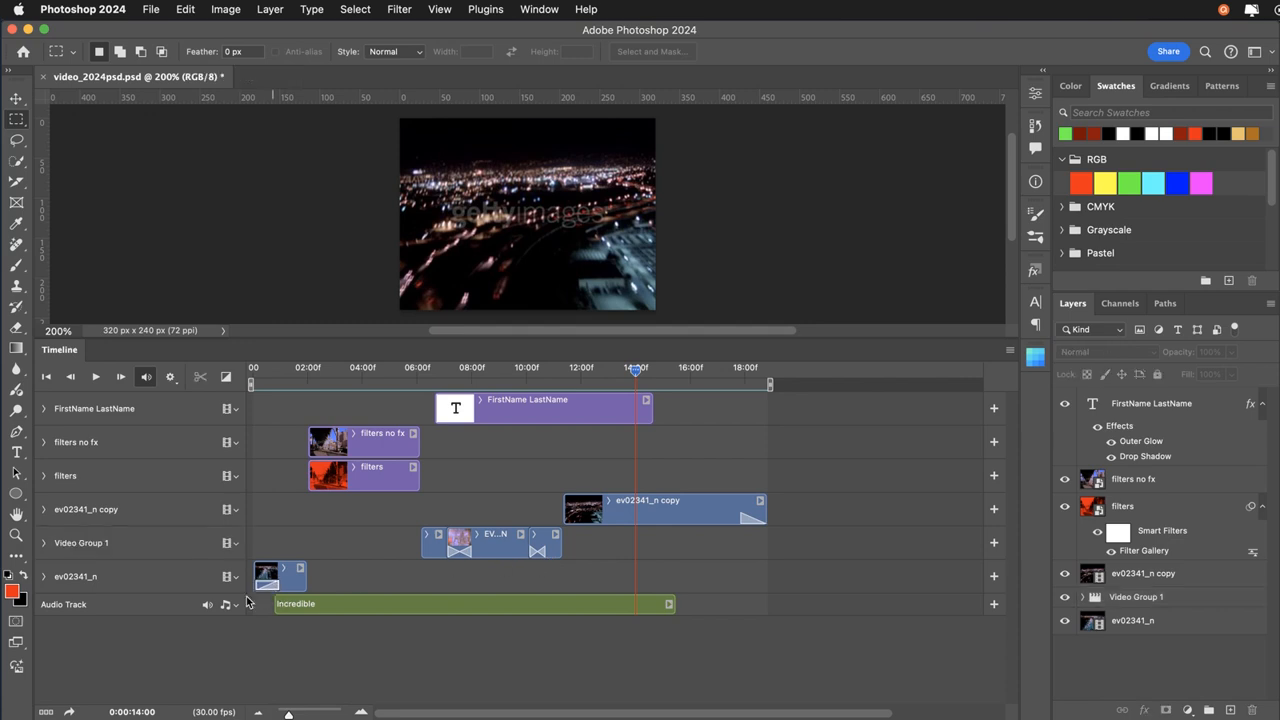
left_click(459, 556)
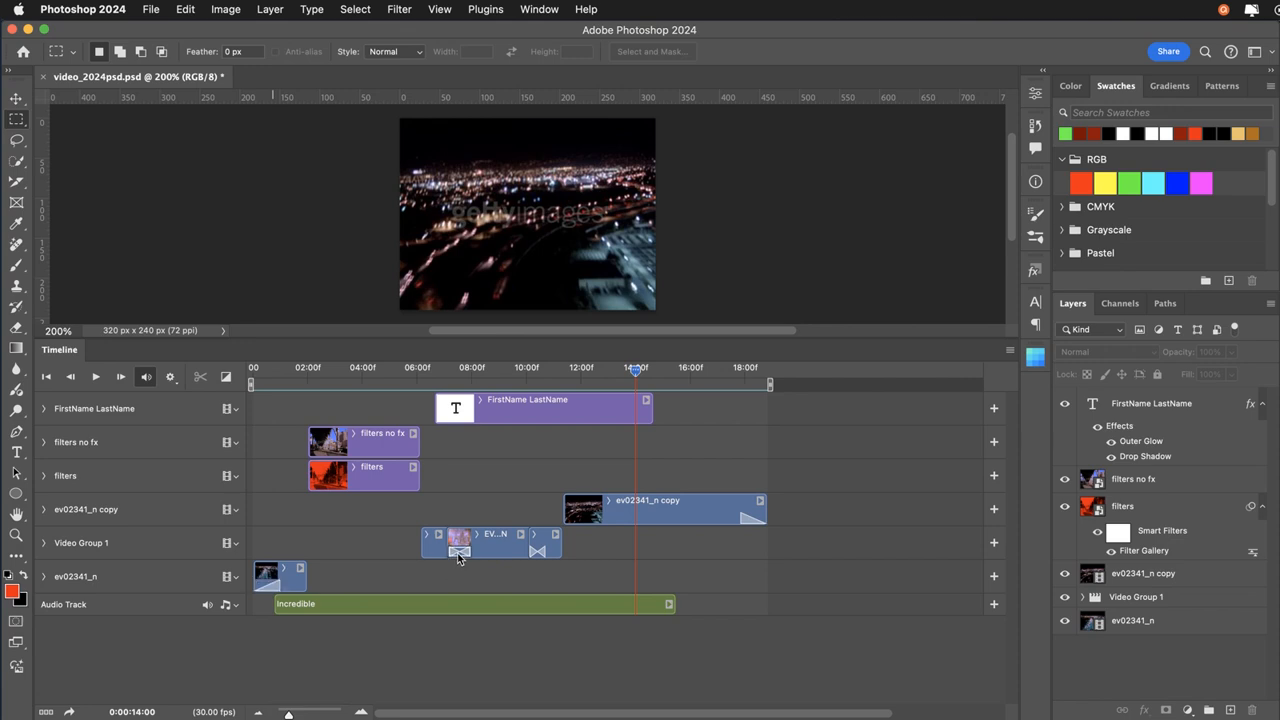
left_click(537, 551)
Apply a Fade transition to the end of the filters no fx clip and lengthen it to 1.2 s.
left_click(230, 380)
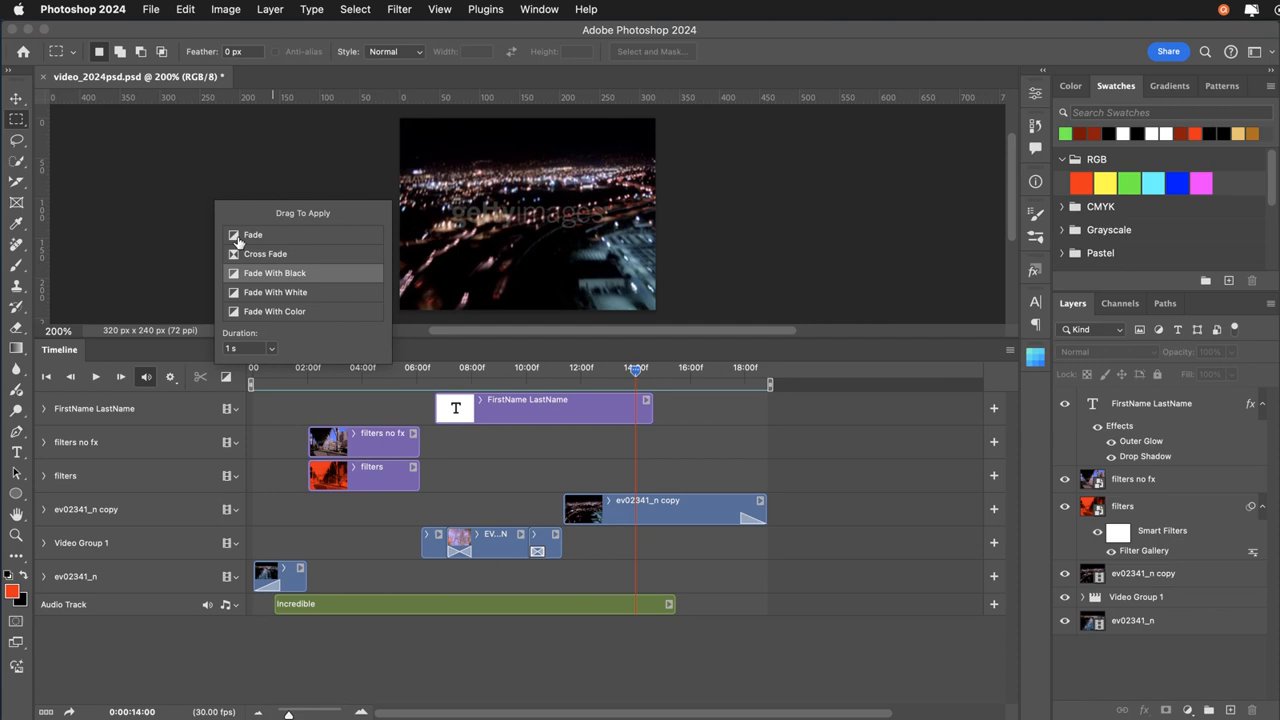
left_click_drag(238, 242, 410, 448)
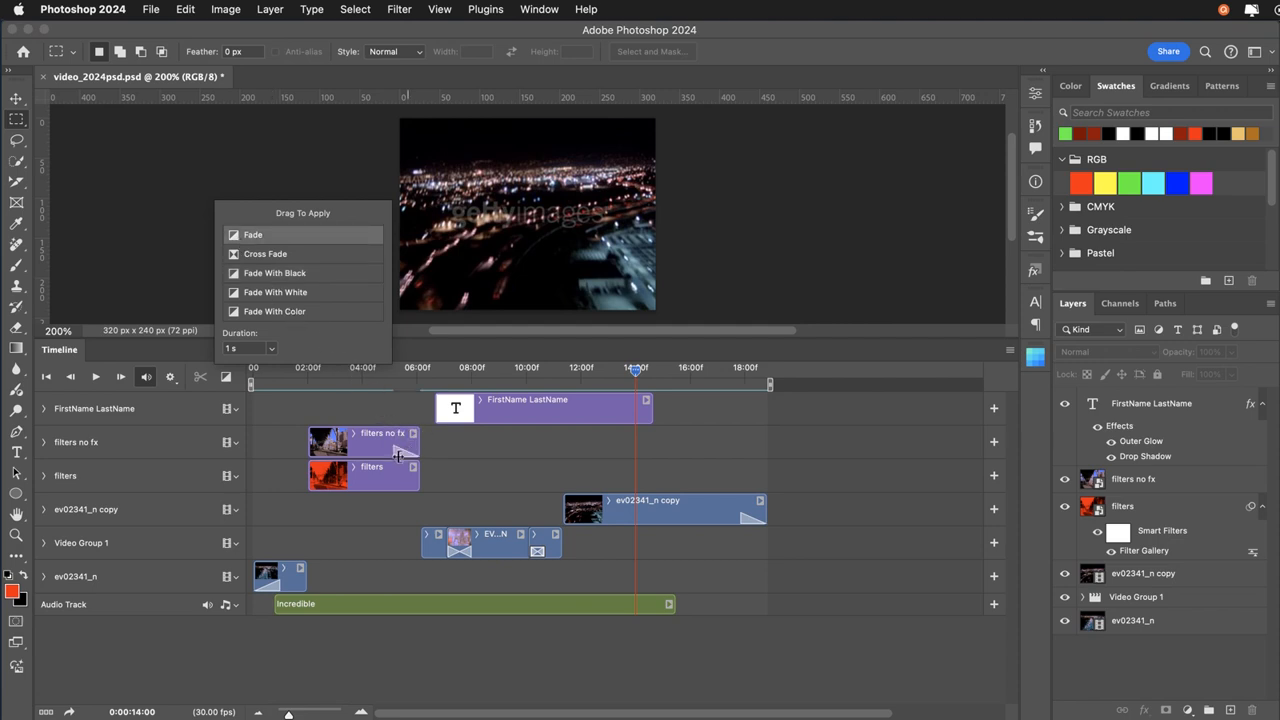
left_click(400, 455)
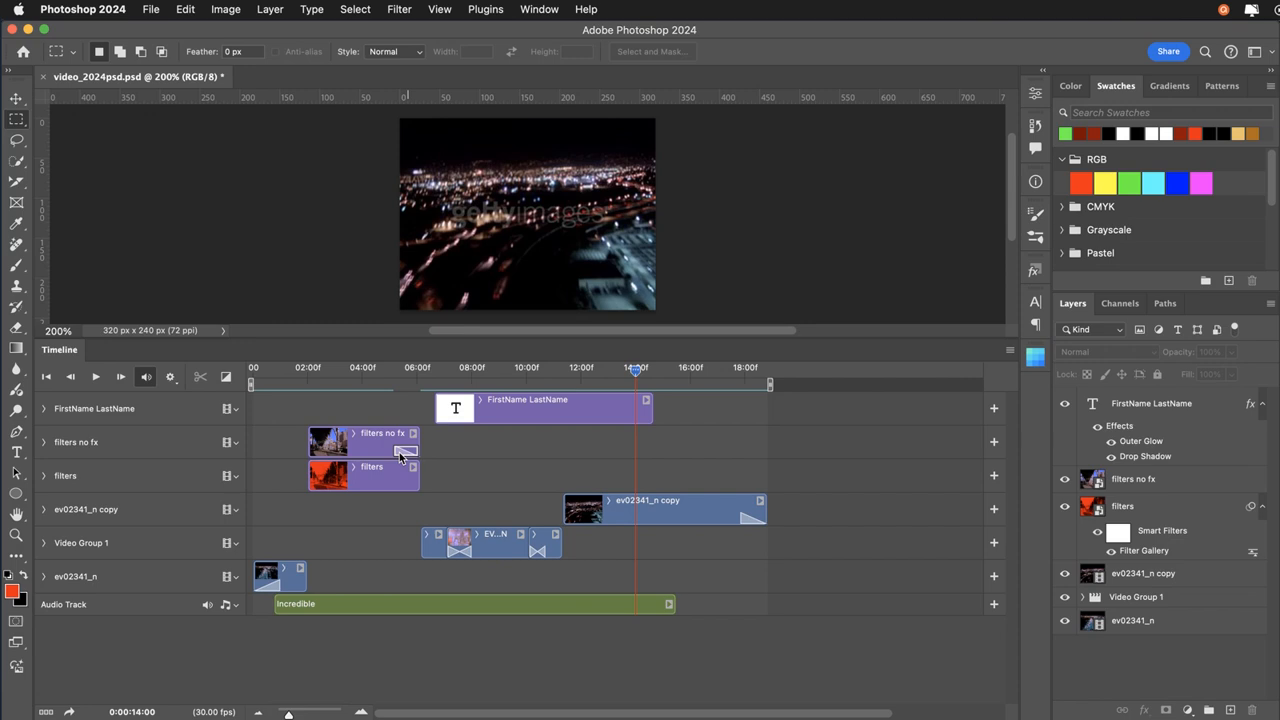
left_click_drag(397, 455, 390, 456)
Review the available types for the fade on the filters no fx clip, keep Fade, and delete the transition.
right_click(399, 455)
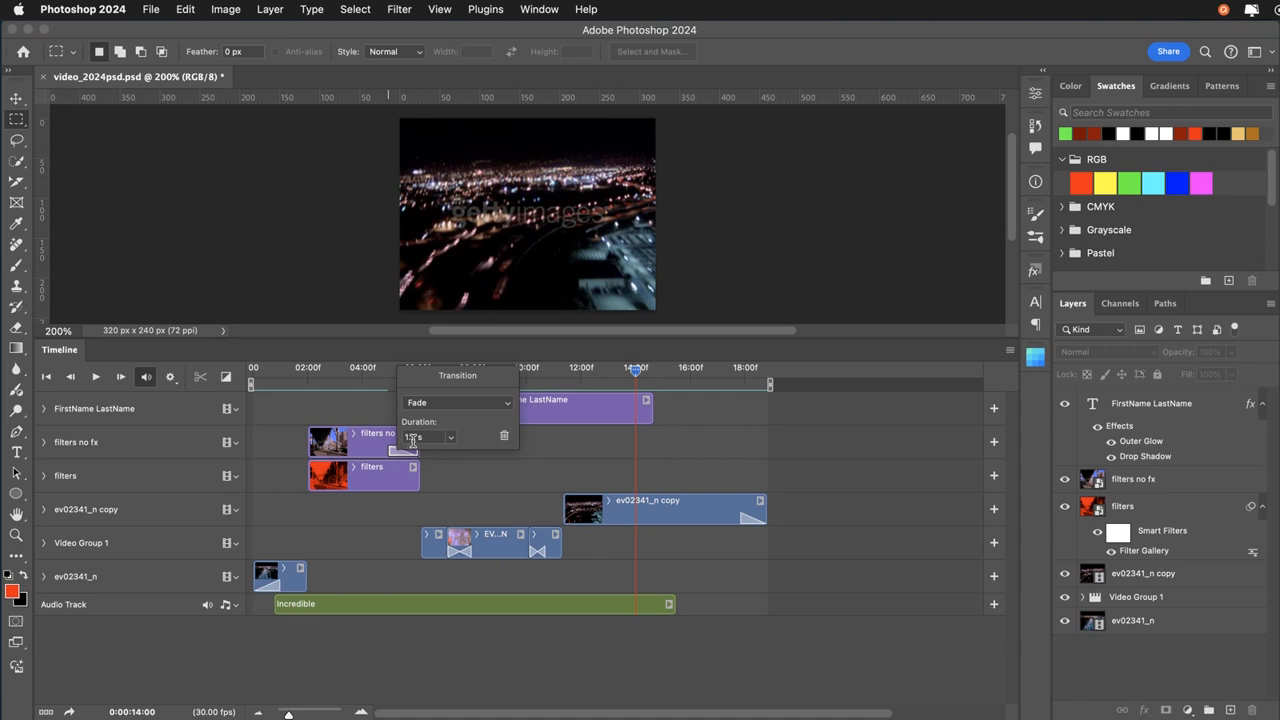
left_click(422, 404)
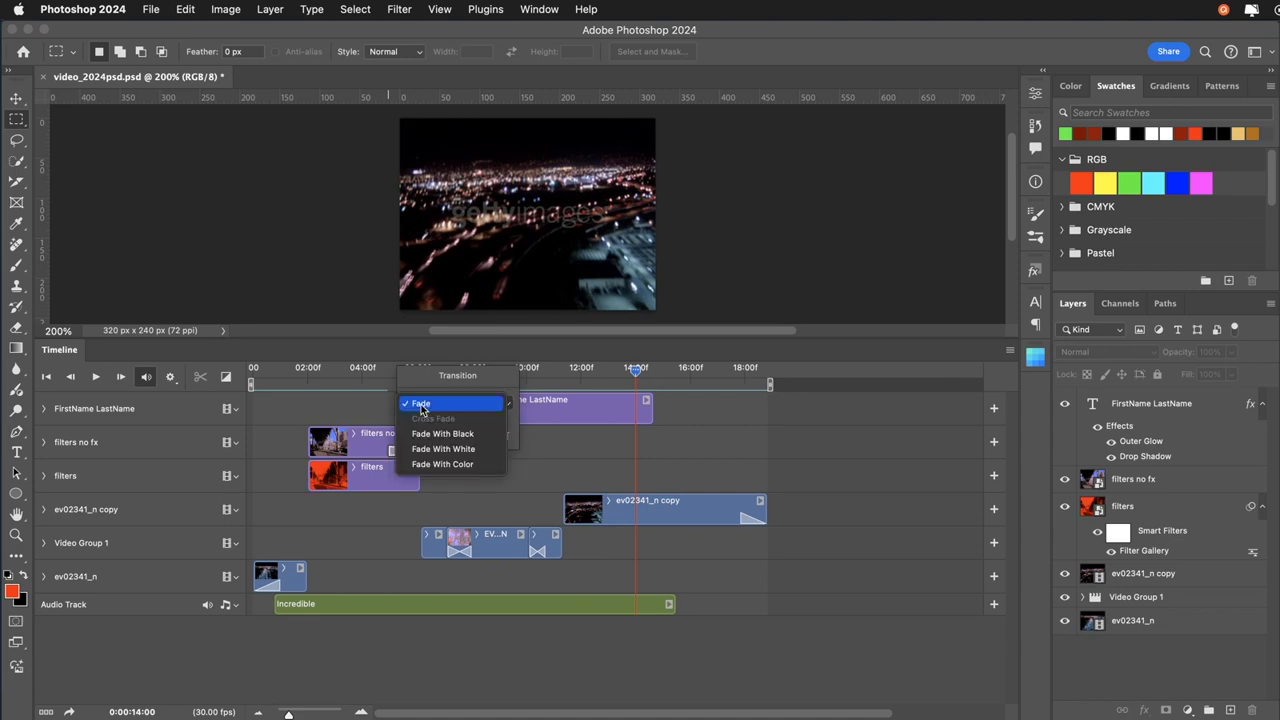
left_click(425, 405)
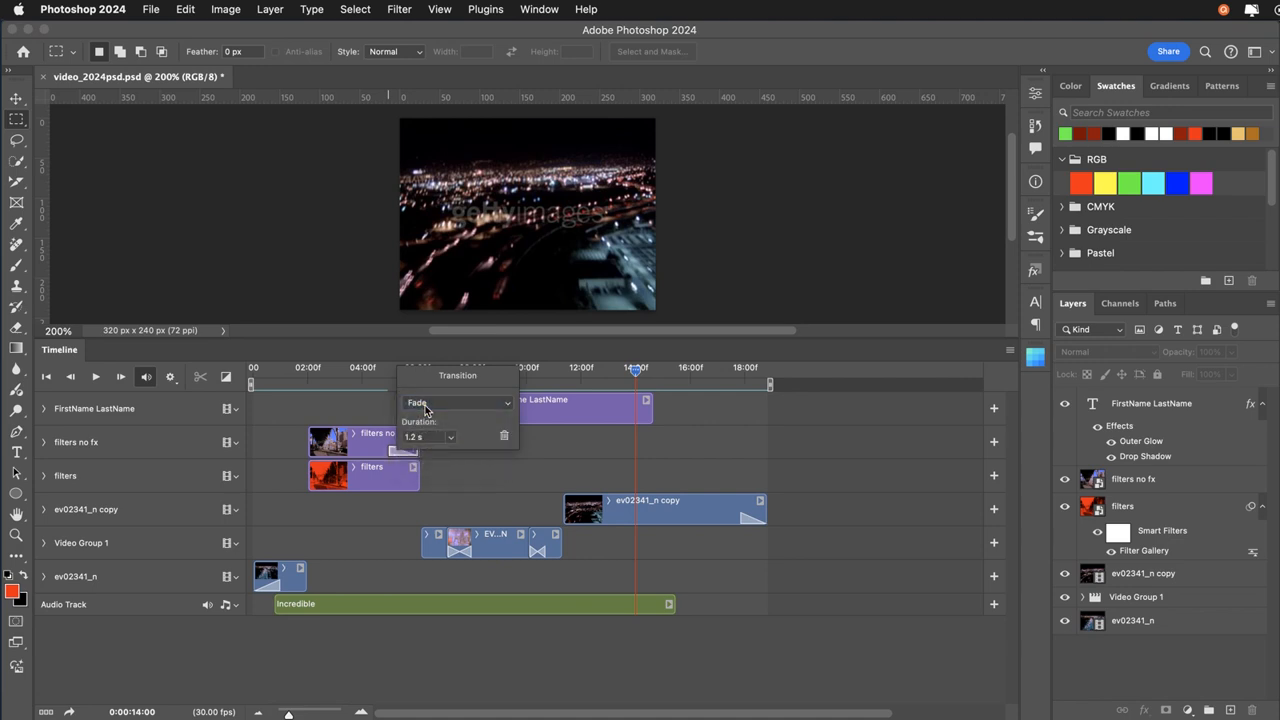
left_click(504, 438)
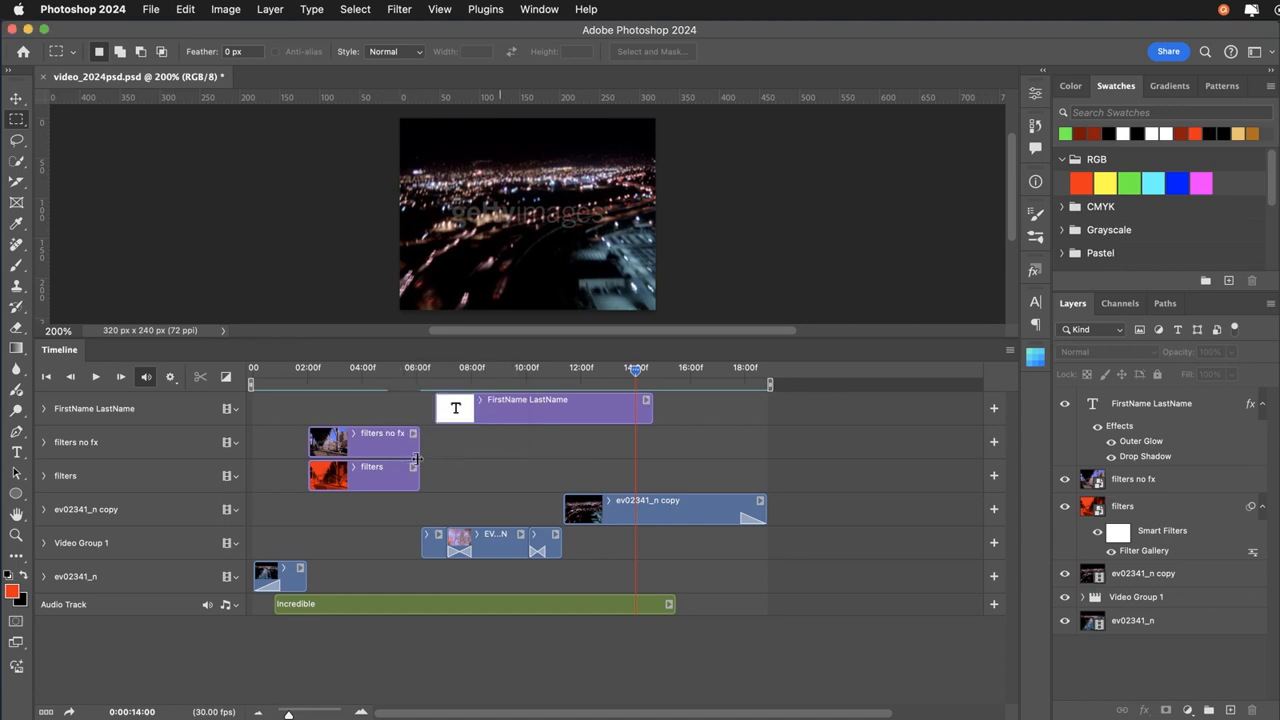
Apply a 1 s Fade to the end of the filters no fx clip again and remove it.
left_click(226, 376)
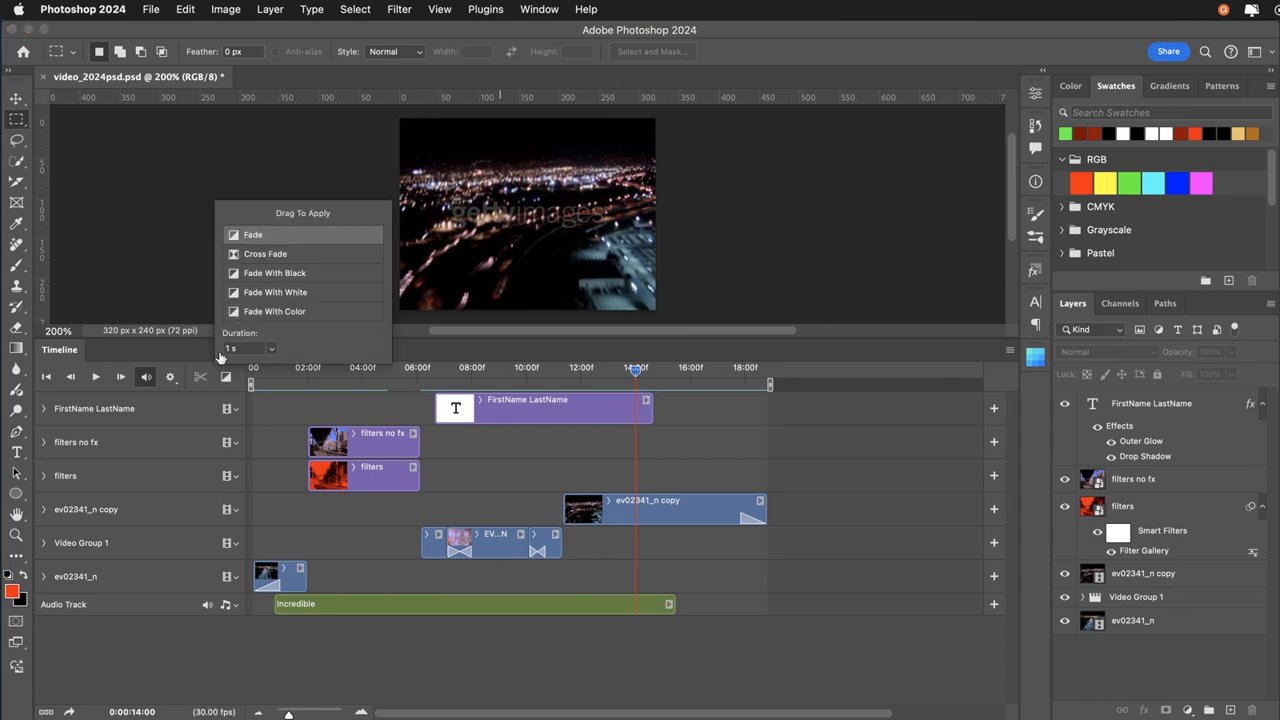
mouse_move(238, 228)
left_mouse_down()
mouse_move(382, 378)
mouse_move(413, 447)
left_mouse_up()
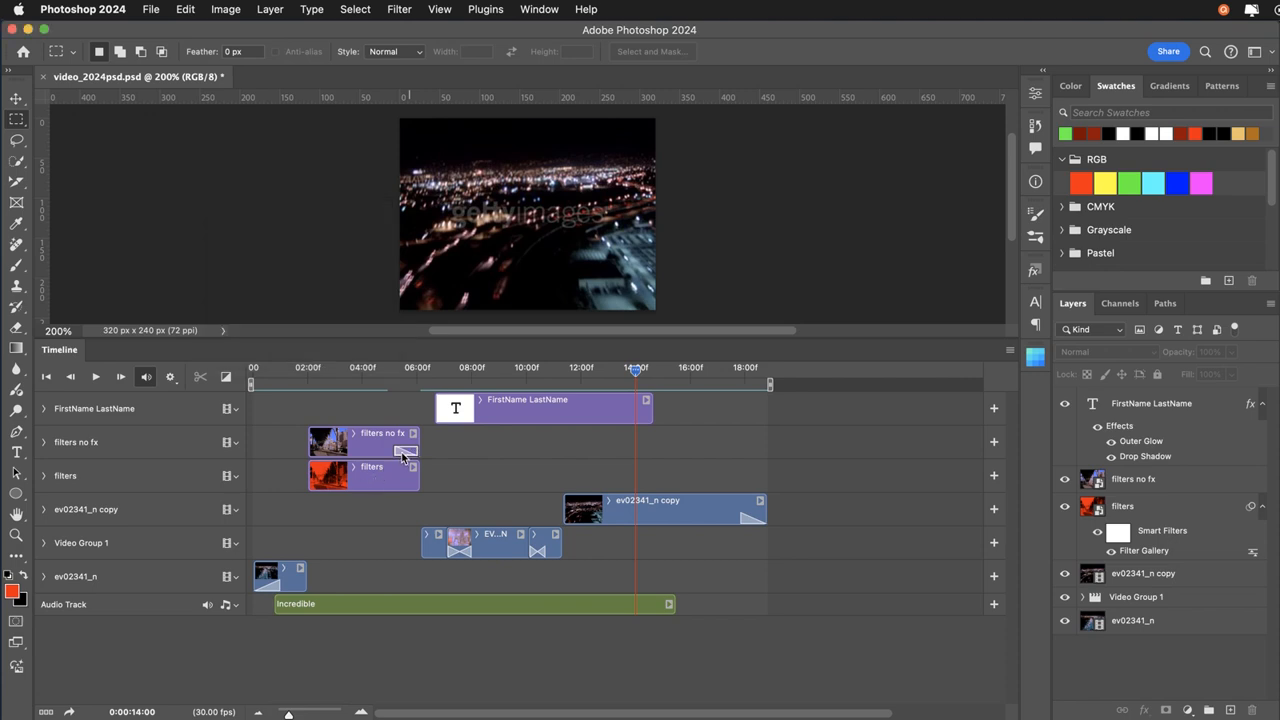
key("Delete")
Shift the Incredible audio clip slightly later on the audio track.
left_click(156, 14)
left_click(160, 169)
left_click_drag(533, 604, 511, 604)
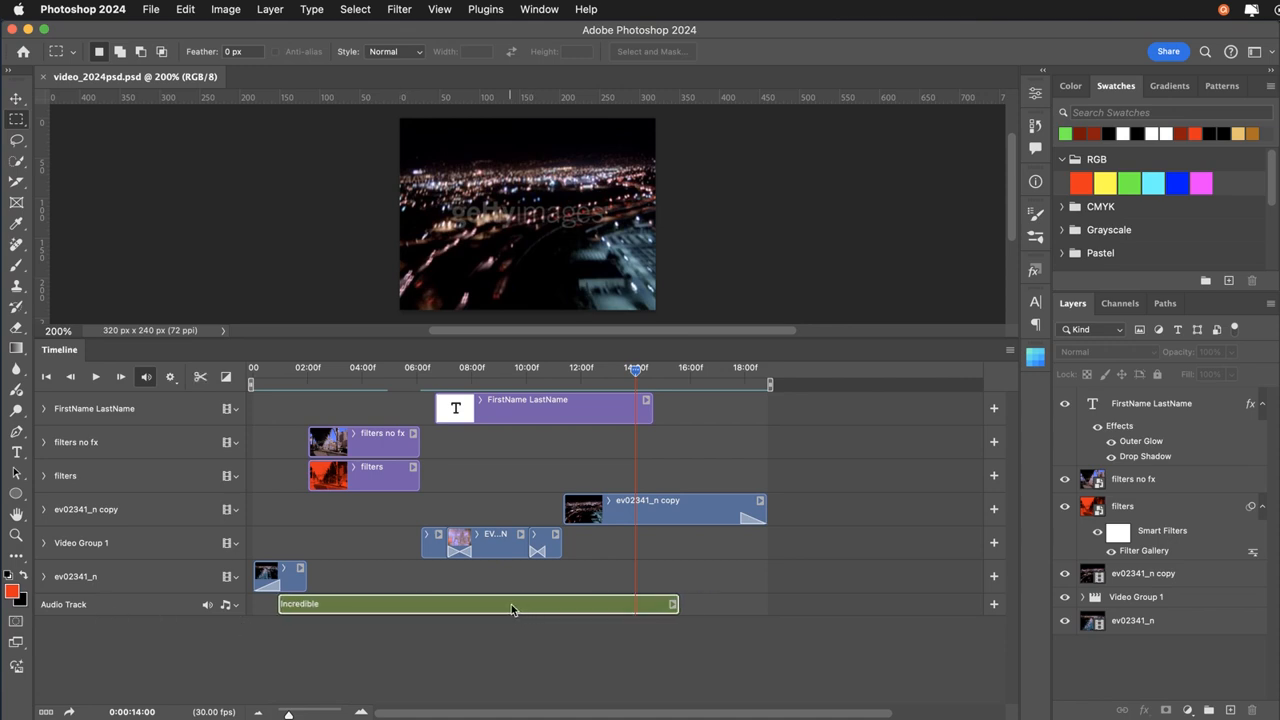
Examine the video duration and speed settings of Video Group 1's last clip and the audio settings of the Incredible clip.
left_click(556, 536)
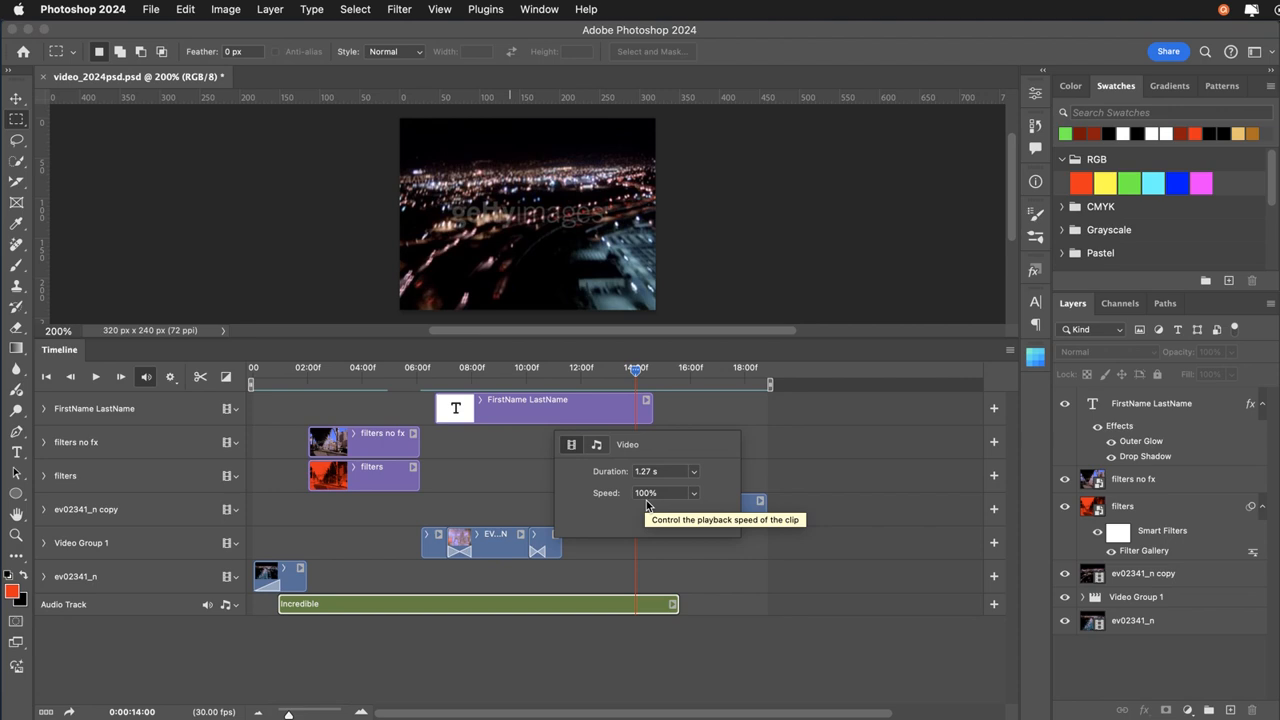
left_click(622, 571)
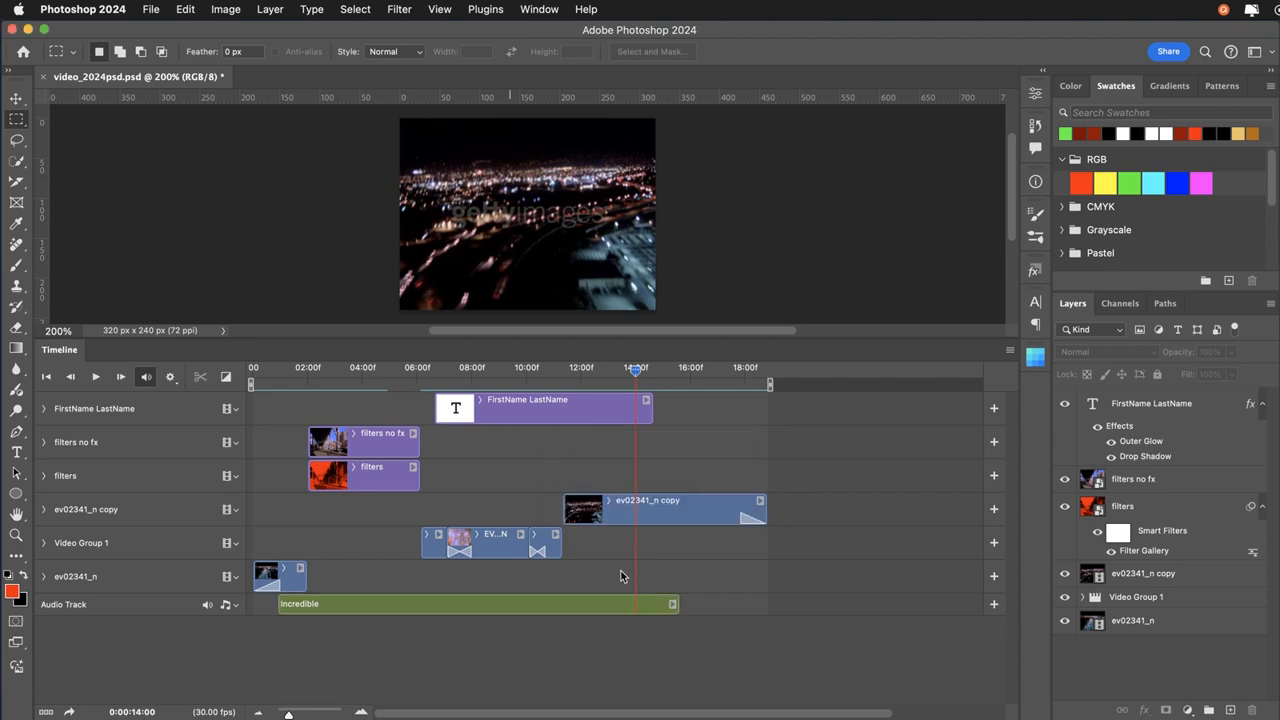
left_click(672, 605)
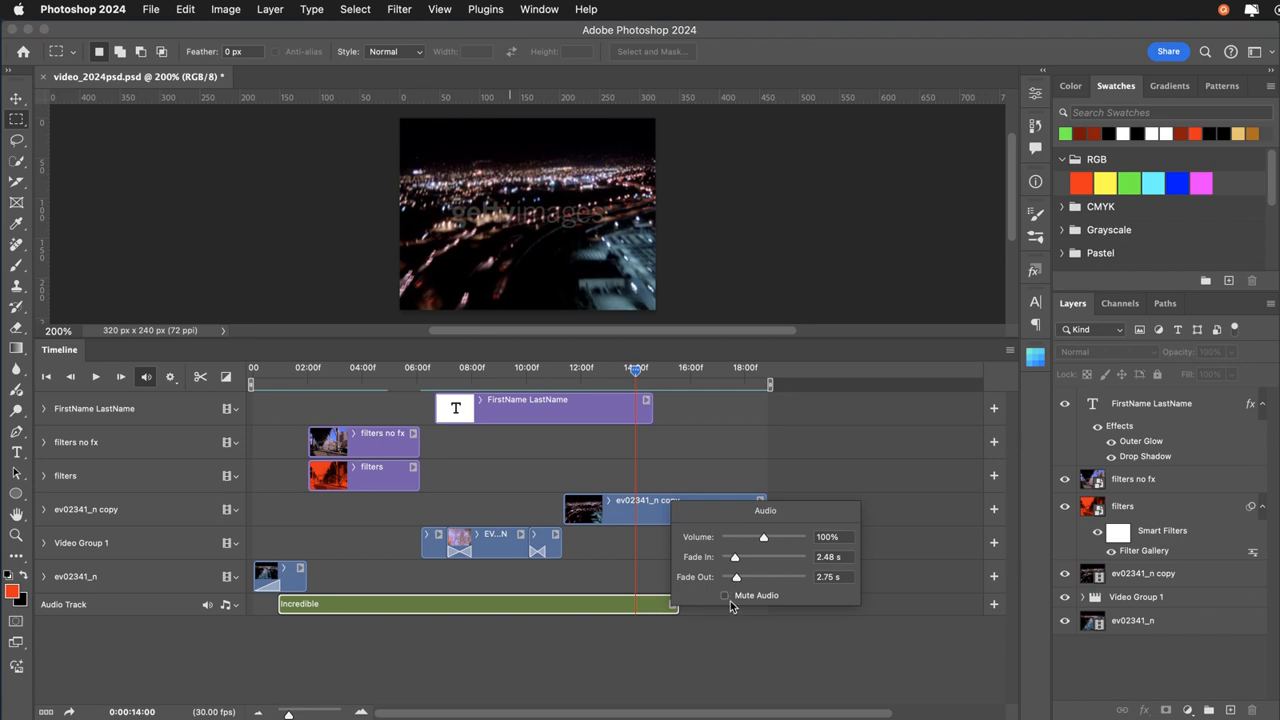
left_click(654, 578)
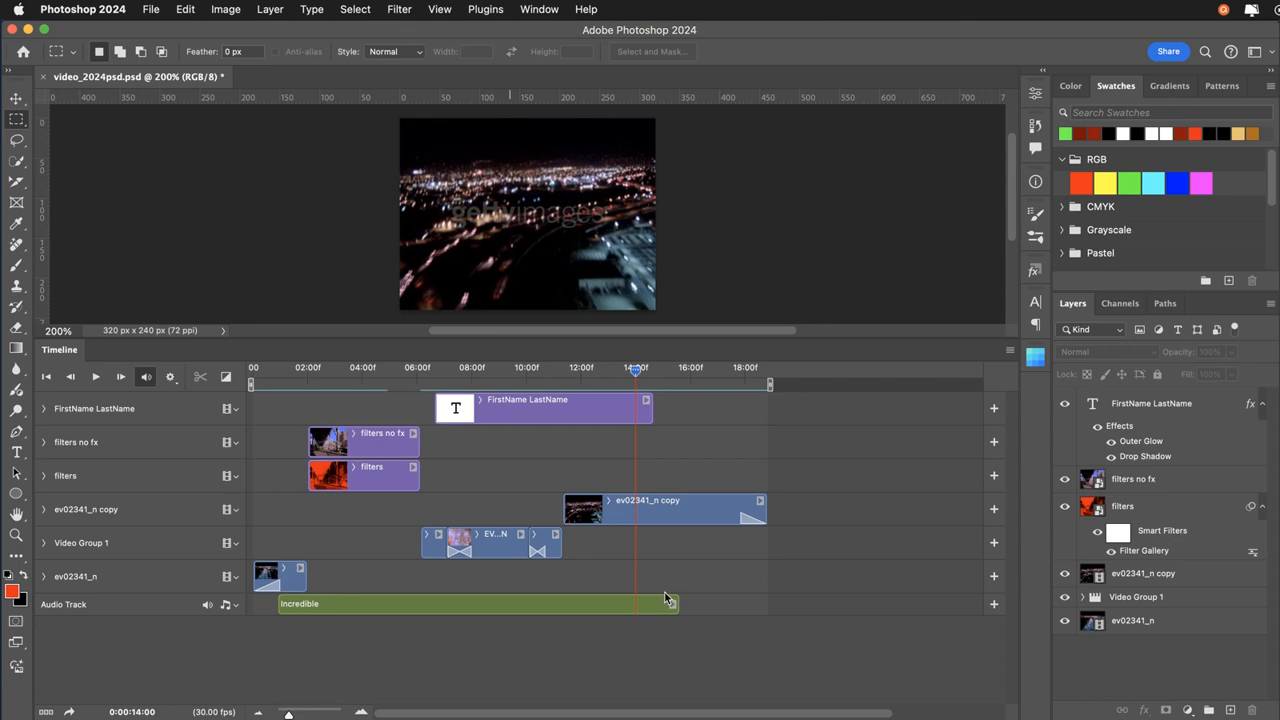
left_click(664, 596)
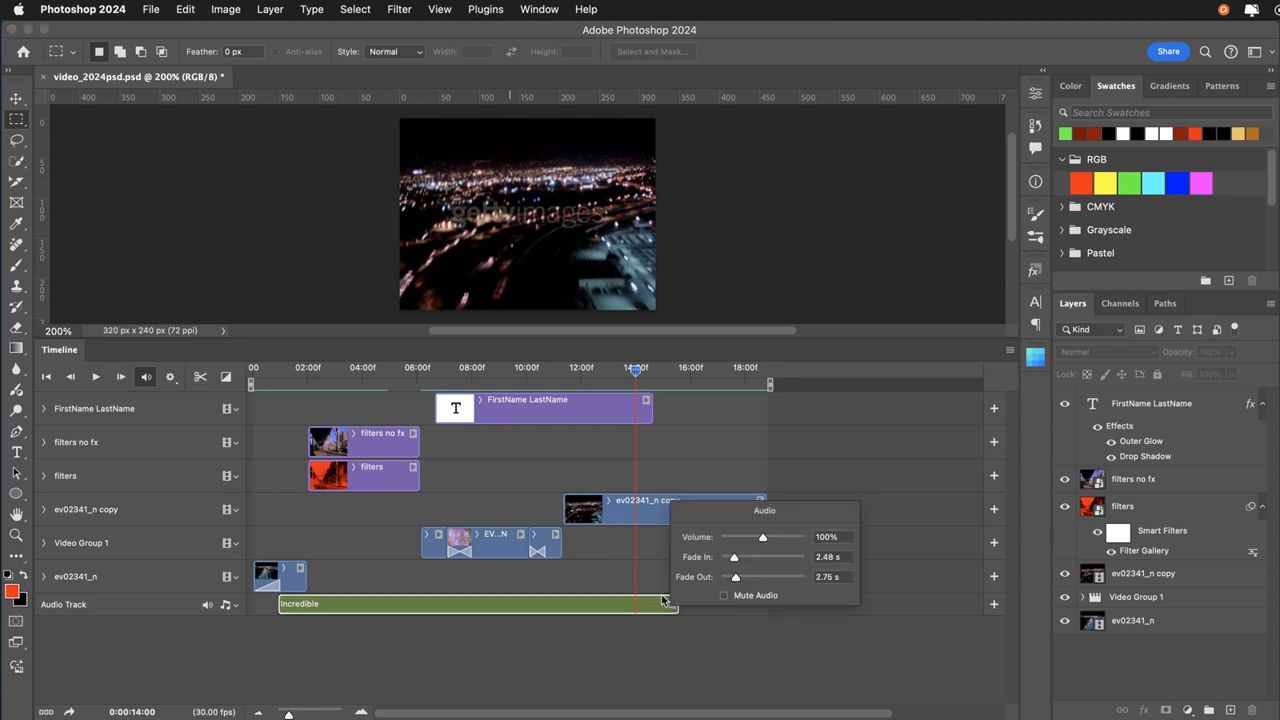
left_click(656, 589)
Compare the video settings of Video Group 1's last clip with the Motion settings of the FirstName LastName clip.
left_click(556, 535)
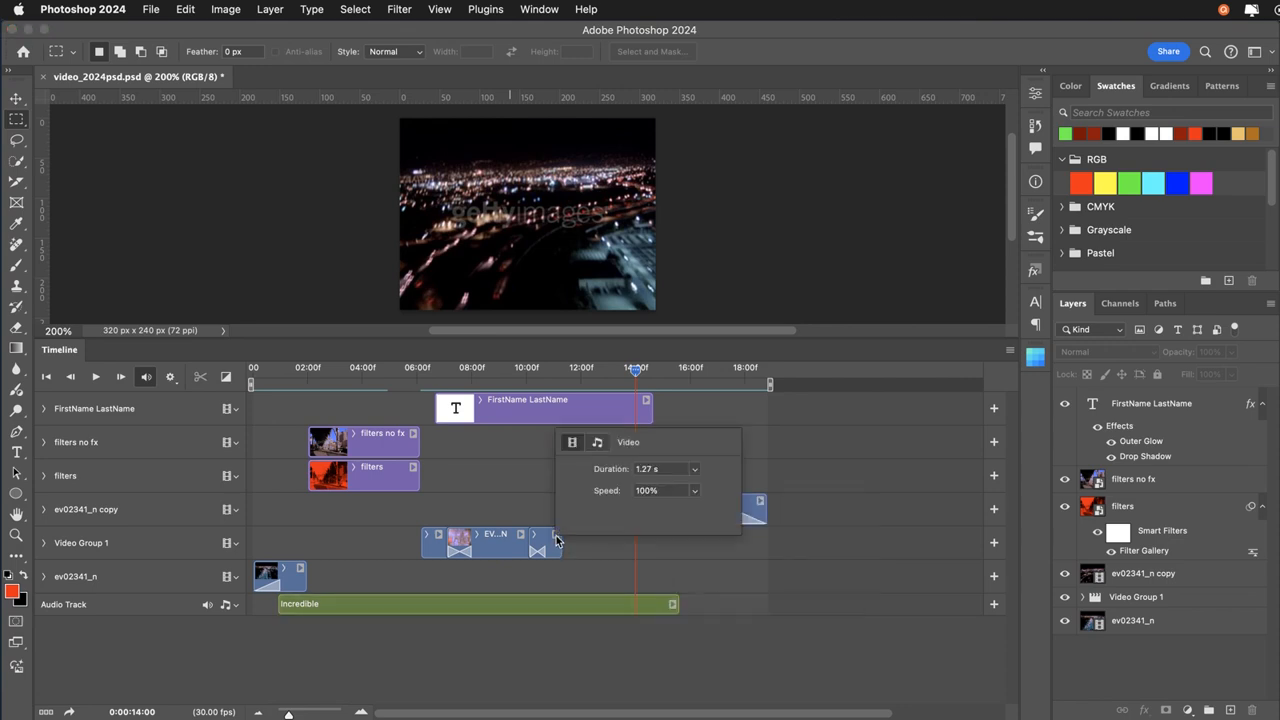
left_click(556, 535)
left_click(646, 400)
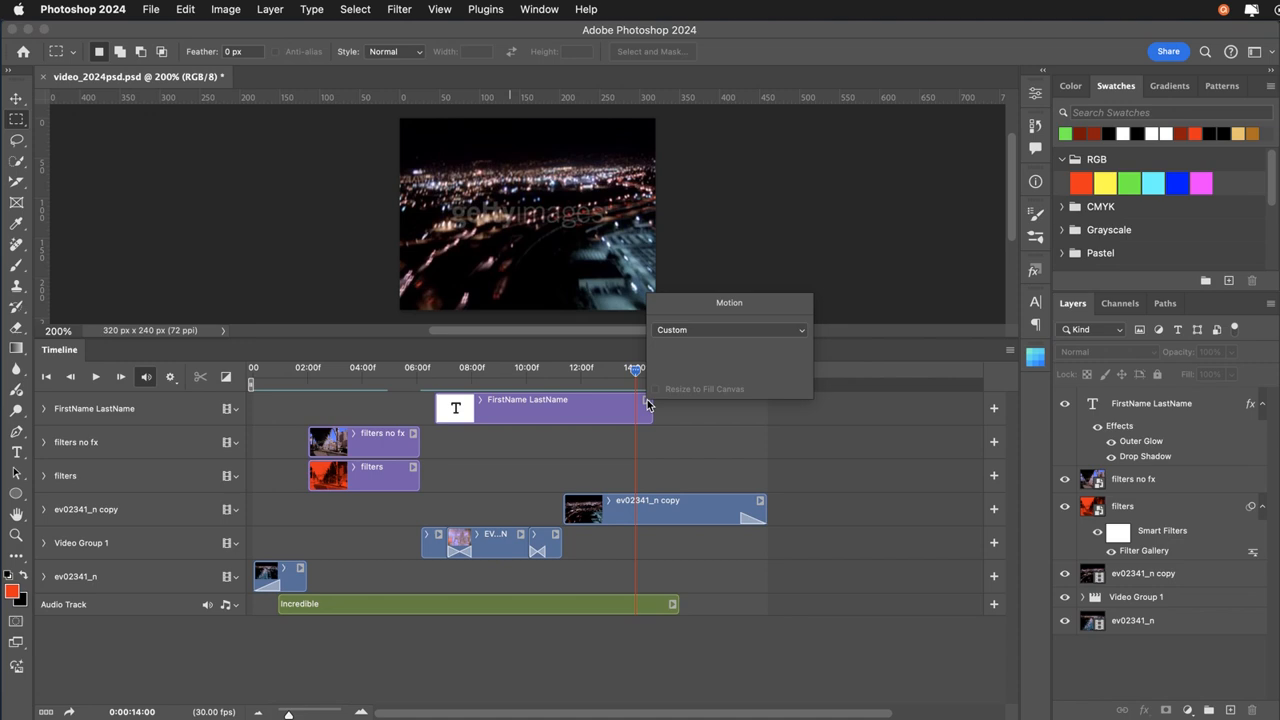
left_click(670, 460)
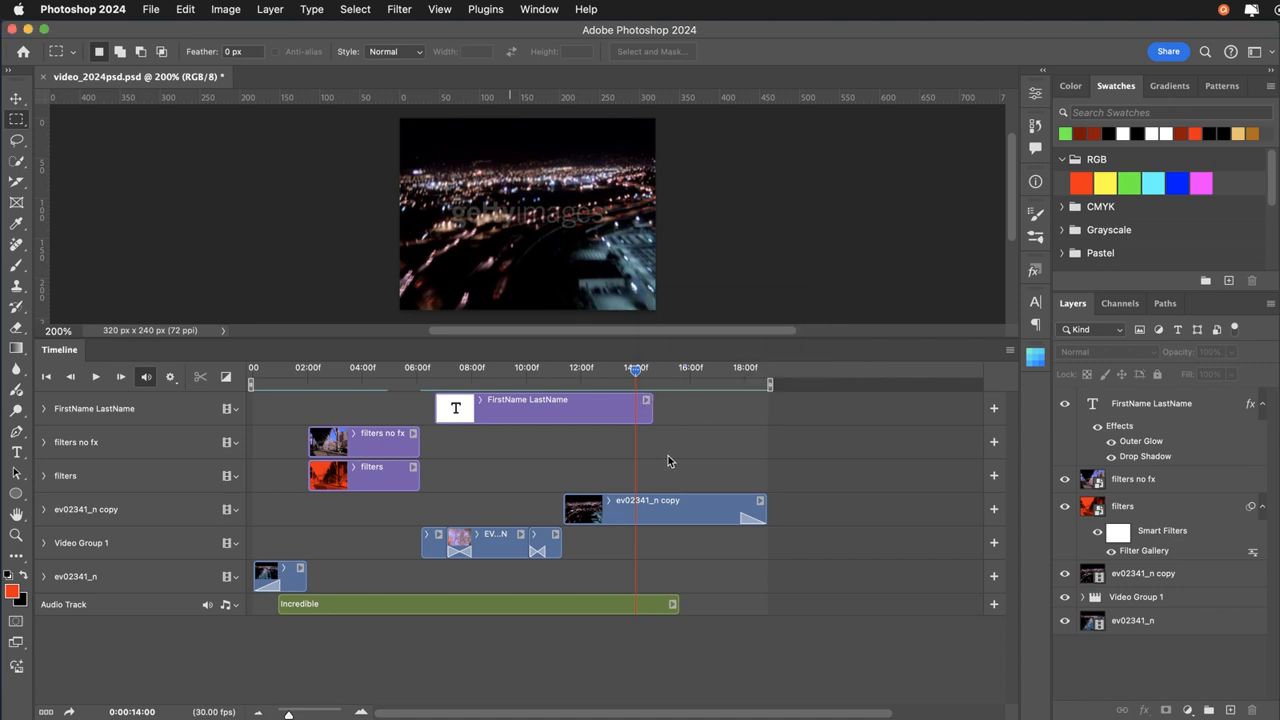